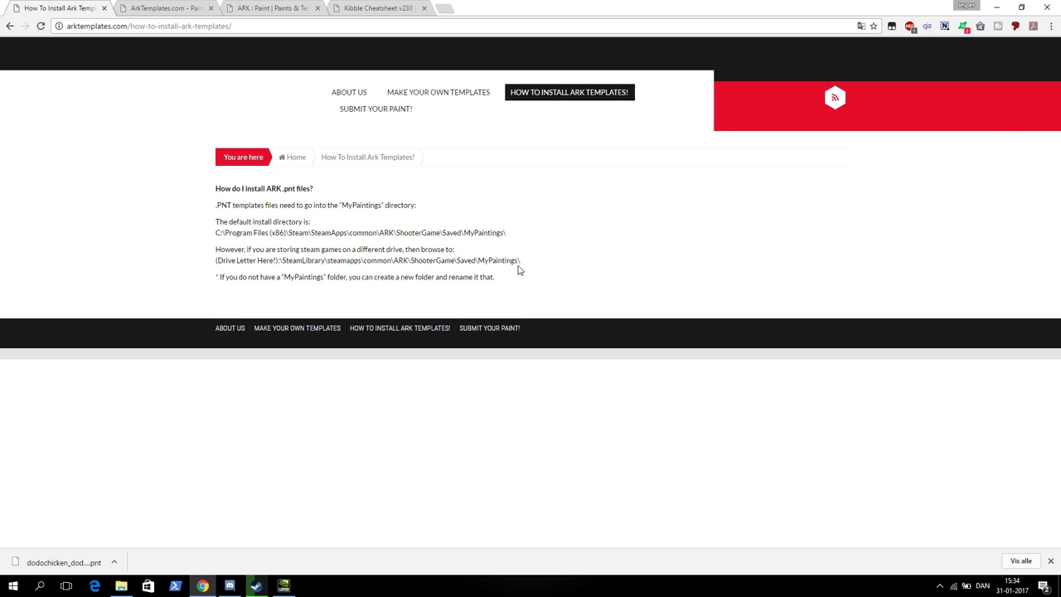
Step: Highlight the default install directory path for .pnt files on the installation instructions page
drag(512, 239, 467, 233)
click(385, 232)
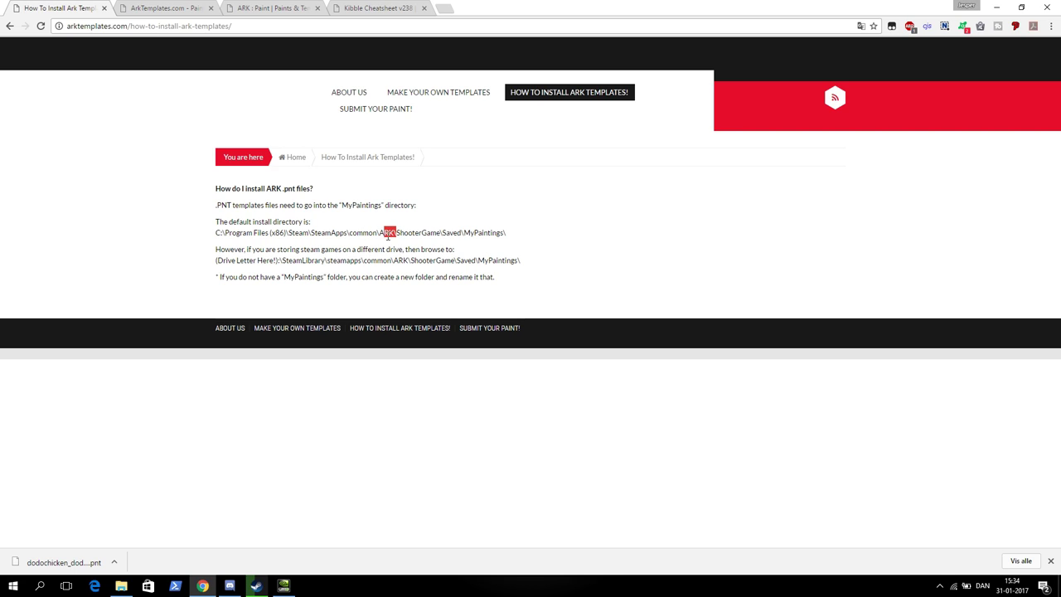
double_click(301, 232)
mouse_move(228, 232)
mouse_down()
mouse_move(454, 250)
mouse_move(519, 237)
mouse_move(214, 233)
mouse_up()
click(515, 238)
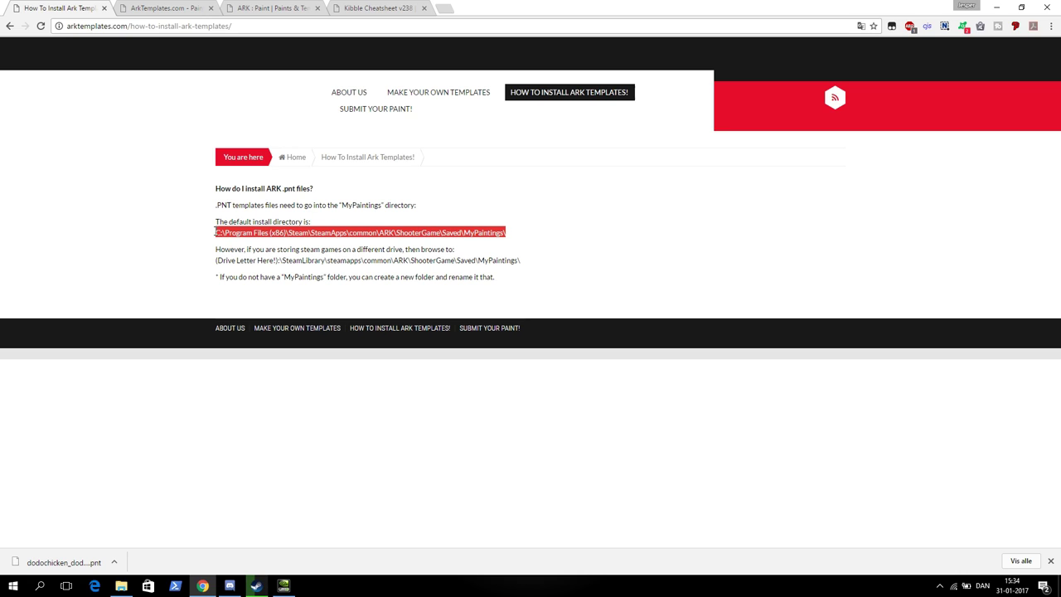
Step: Switch to File Explorer and open the Steam folder inside Programmer (x86) on drive C:
click(121, 587)
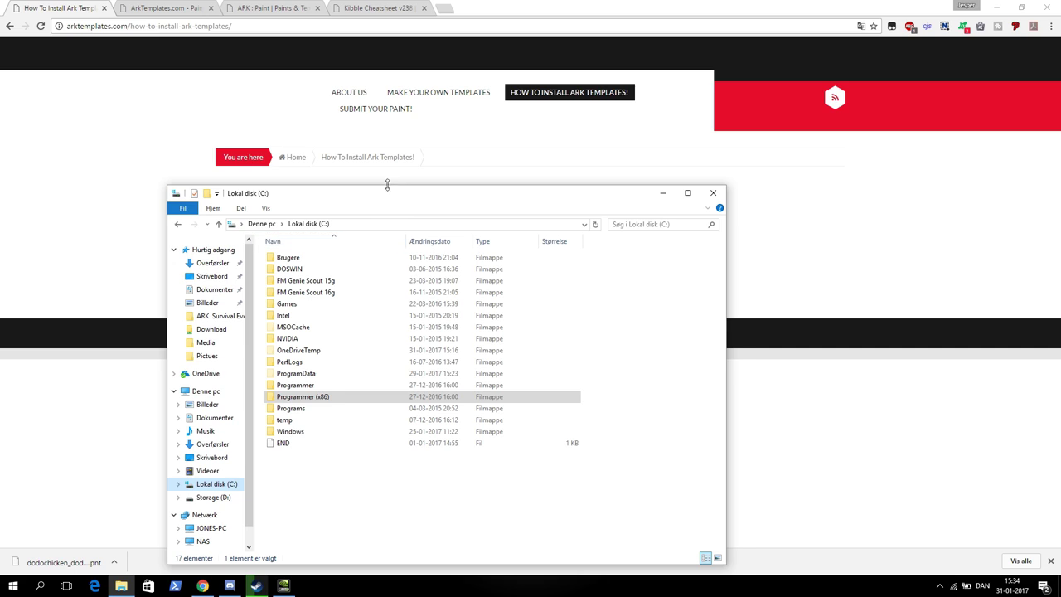
drag(387, 184, 389, 277)
click(427, 285)
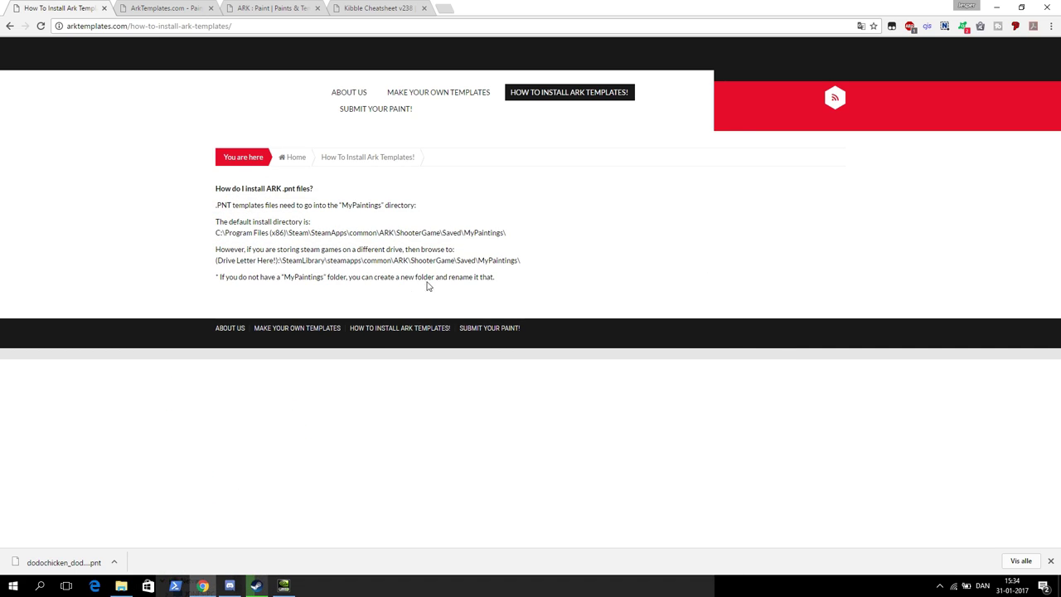
click(121, 587)
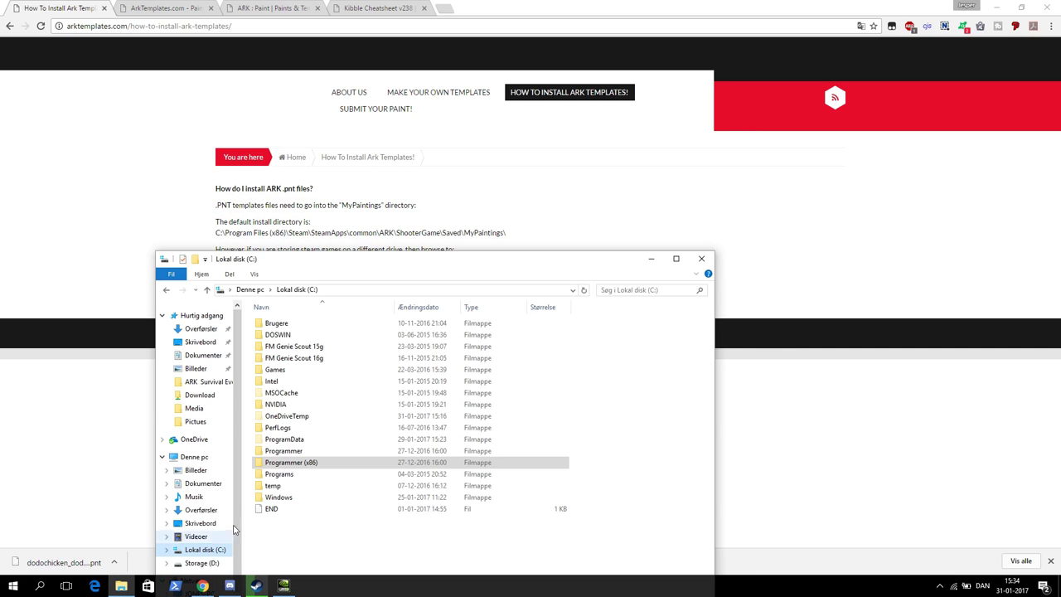
click(316, 466)
double_click(315, 465)
scroll(313, 469, down, 6)
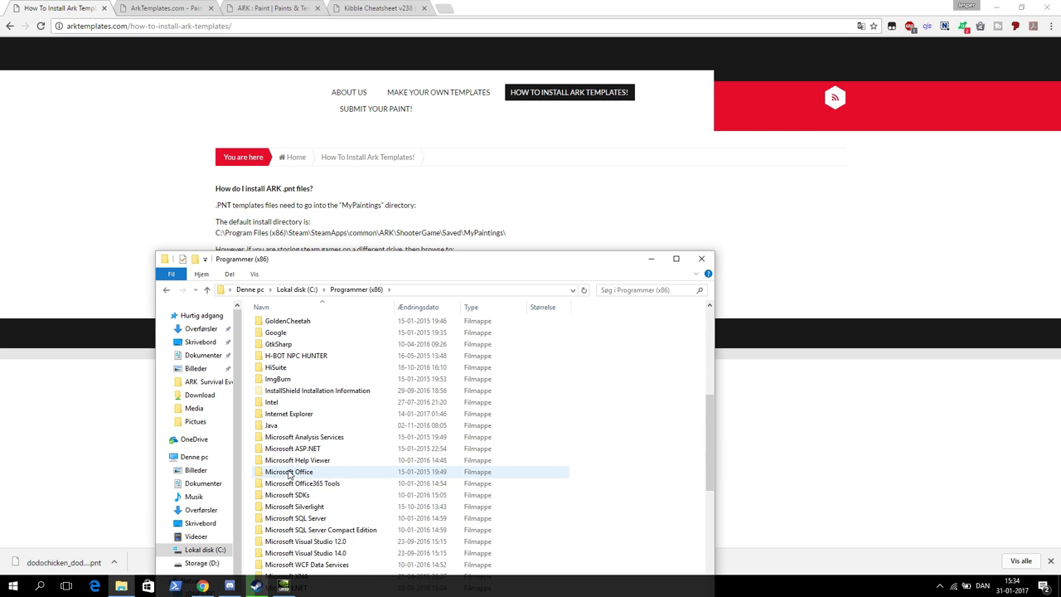
scroll(291, 470, up, 7)
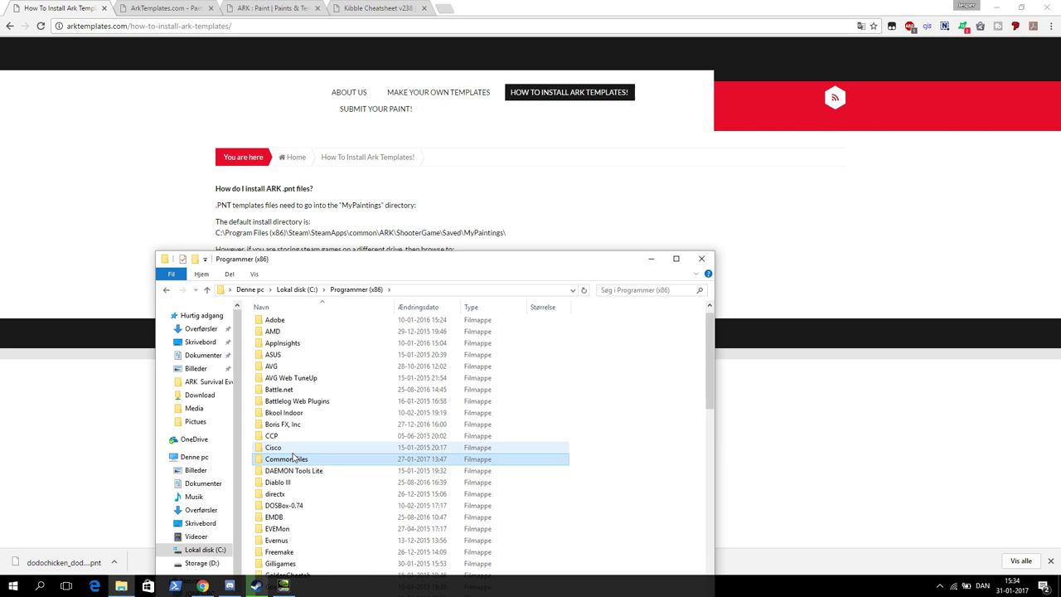
scroll(294, 456, down, 10)
double_click(285, 404)
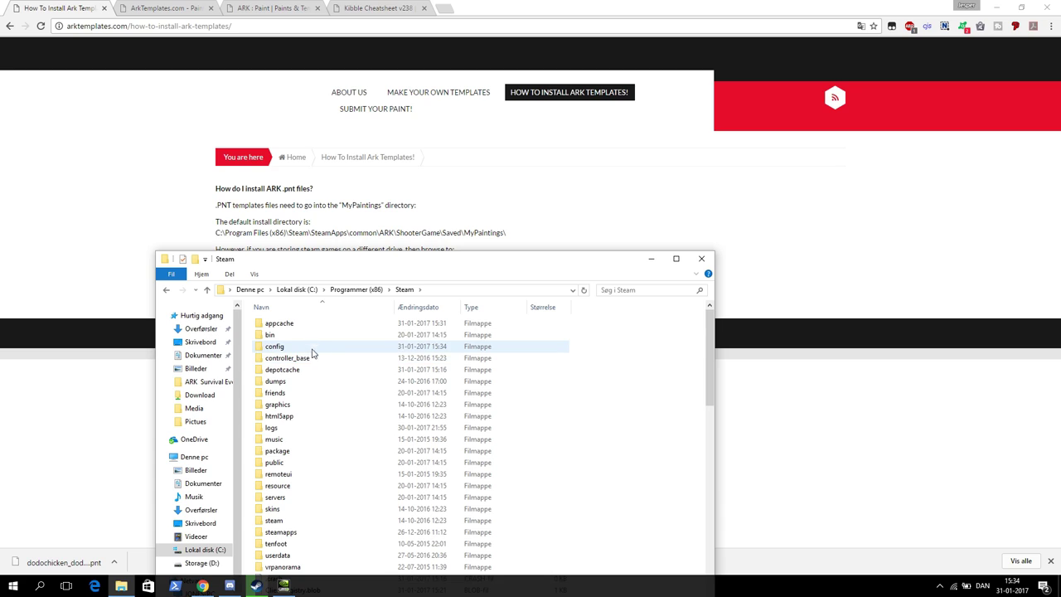
Step: Navigate to steamapps\common\ARK\ShooterGame\Saved\MyPaintings and look through its .pnt files
double_click(297, 531)
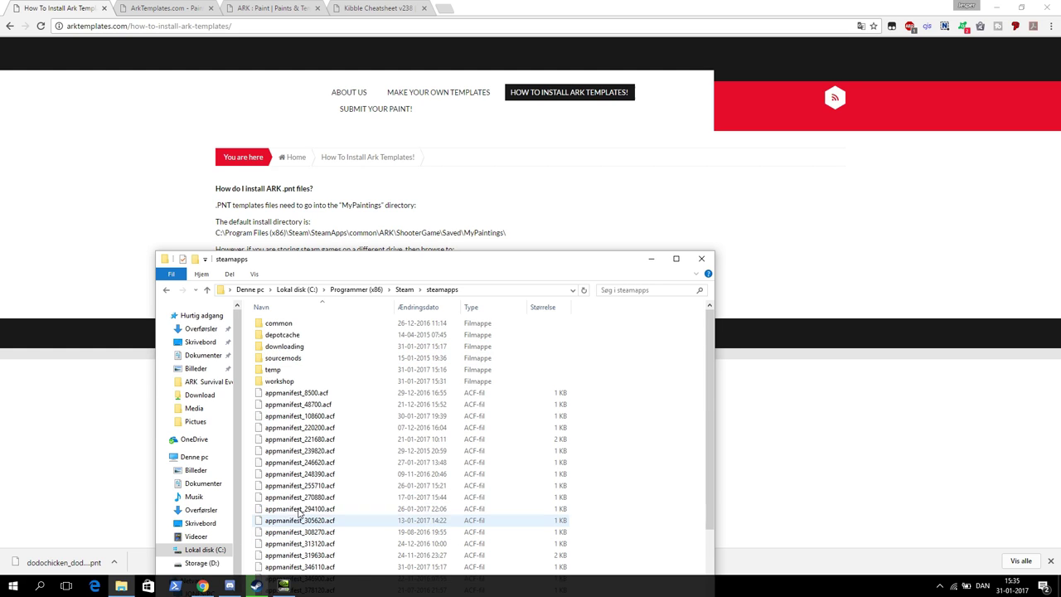
double_click(300, 324)
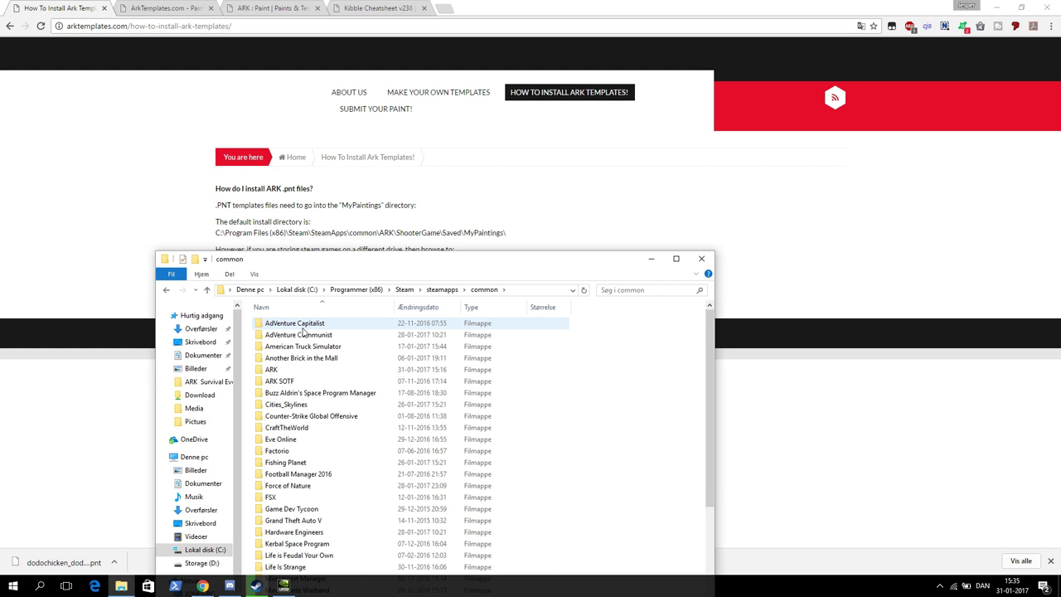
double_click(276, 369)
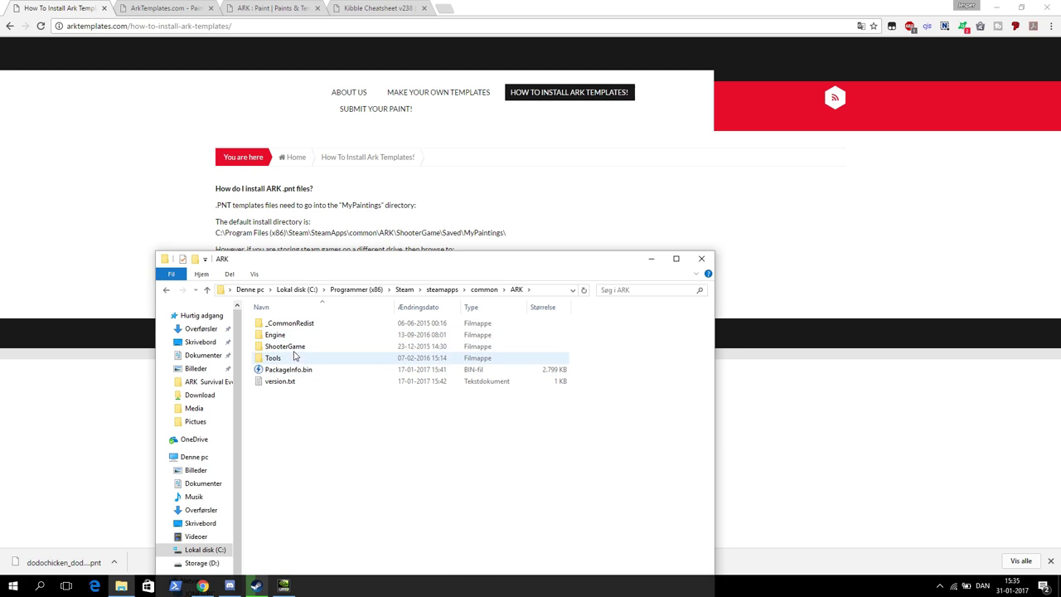
double_click(293, 347)
double_click(286, 348)
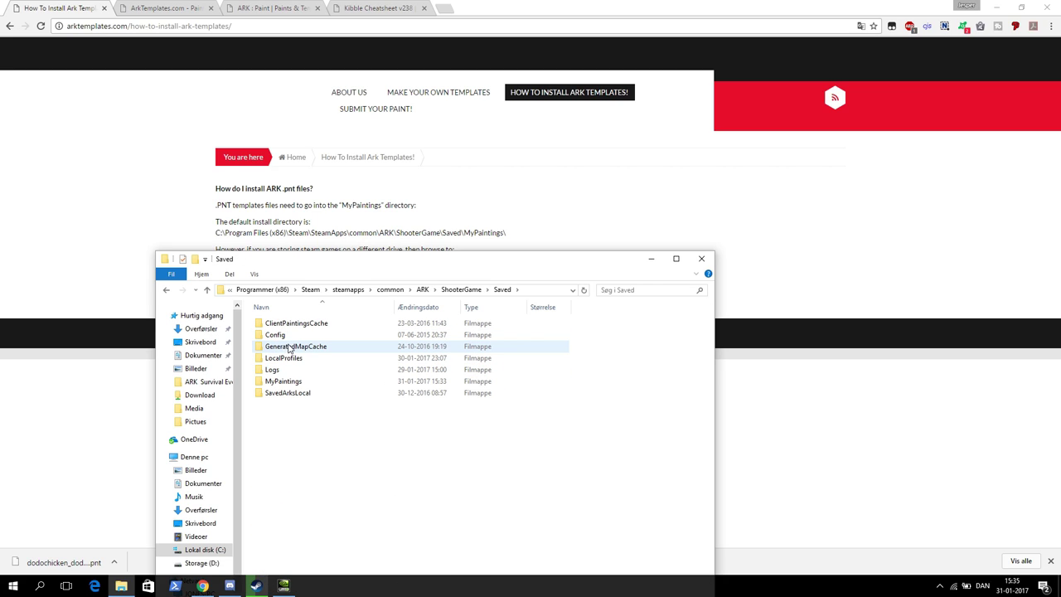
double_click(290, 383)
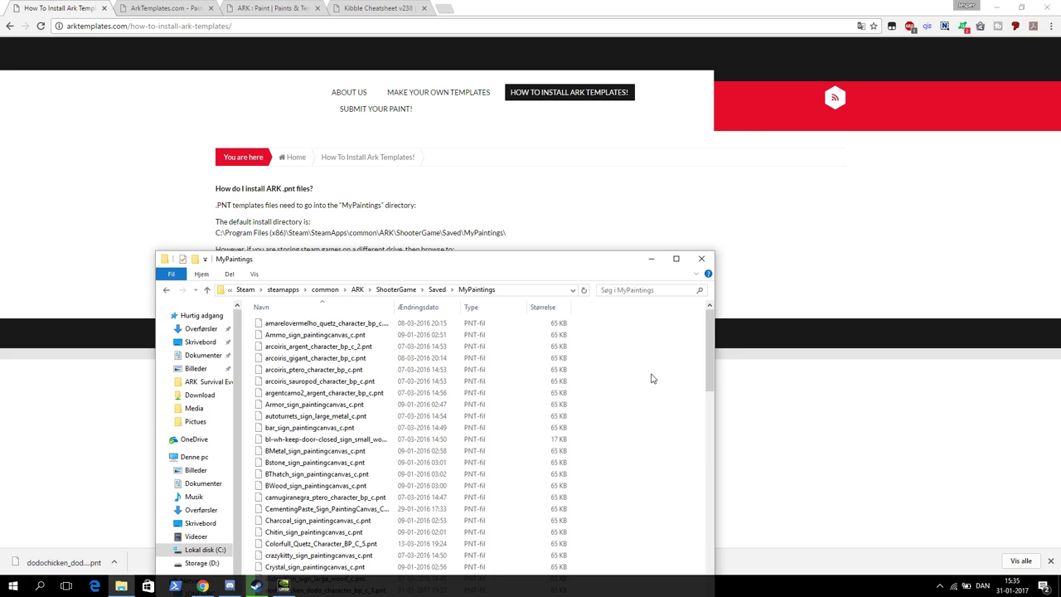
scroll(356, 464, down, 7)
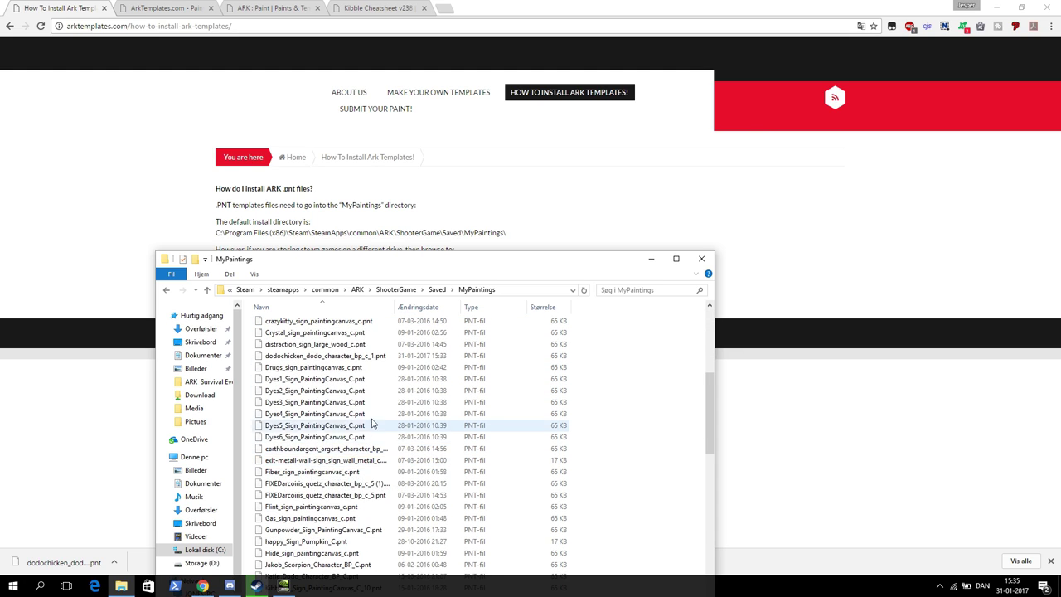
scroll(372, 423, down, 10)
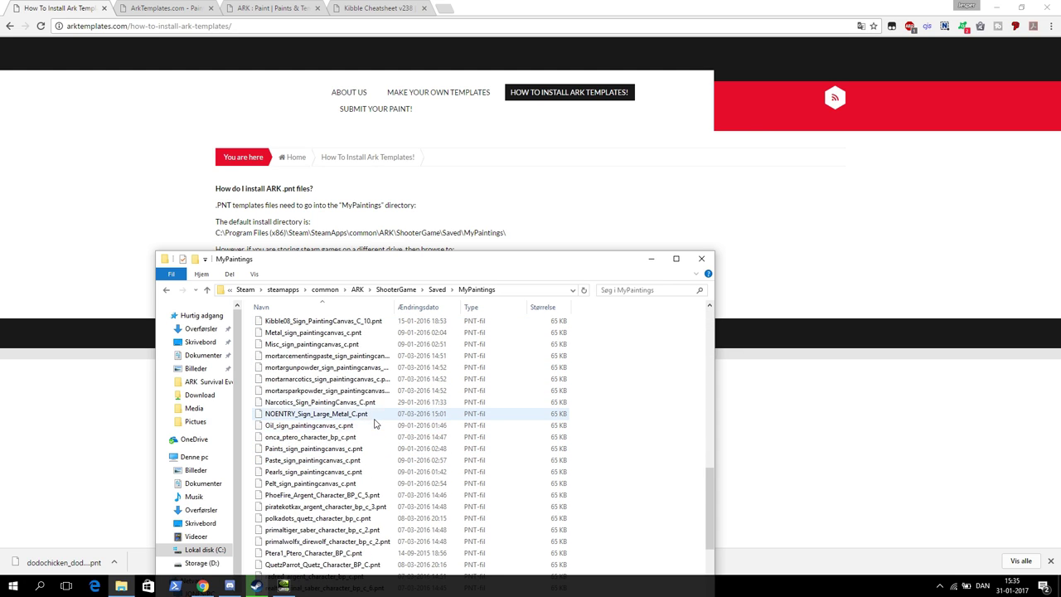
scroll(390, 377, up, 7)
Step: Go back to the Saved folder and create a desktop shortcut to the MyPaintings folder
click(437, 289)
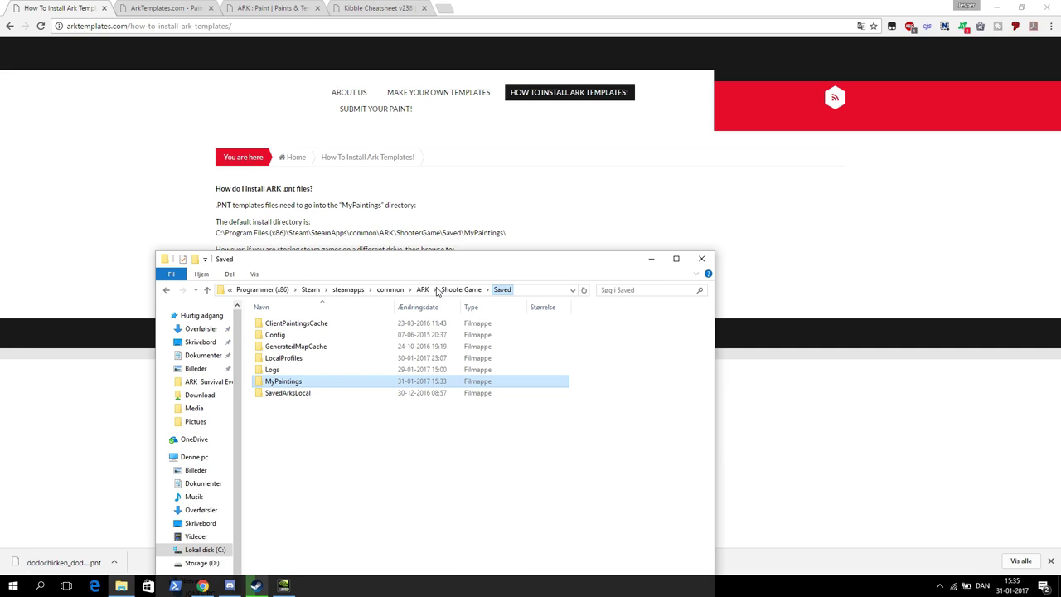
right_click(292, 384)
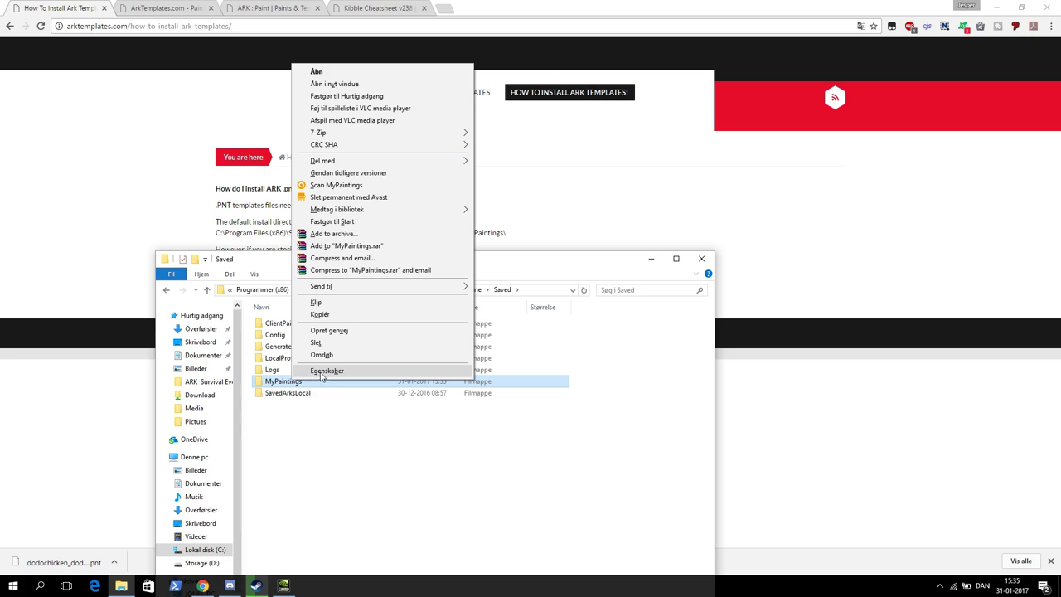
mouse_move(435, 288)
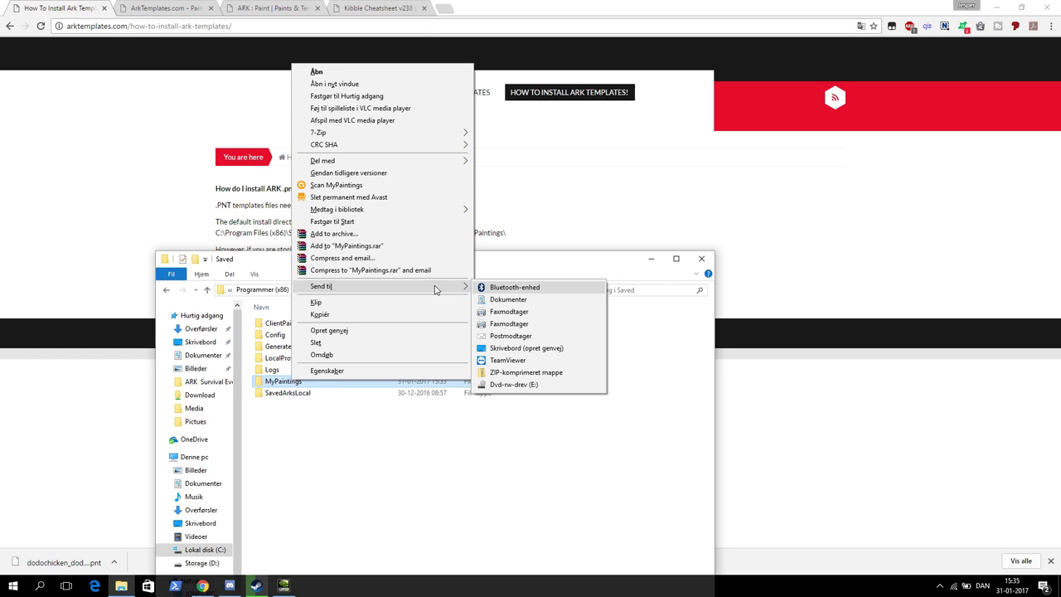
click(545, 348)
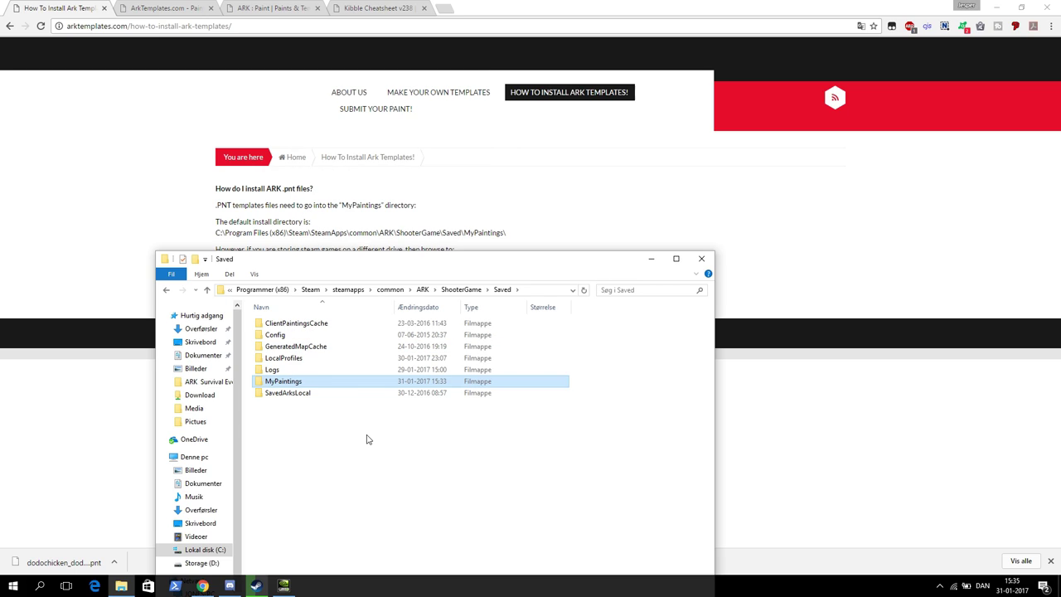
click(358, 431)
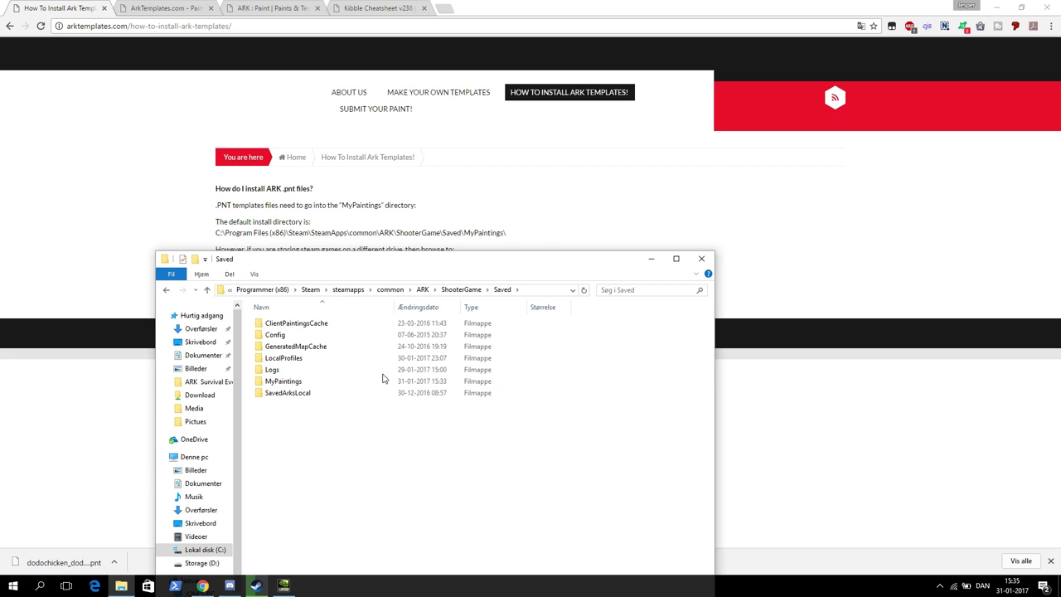
Step: Minimize File Explorer and review the default MyPaintings directory path on the instructions page in the browser
click(650, 259)
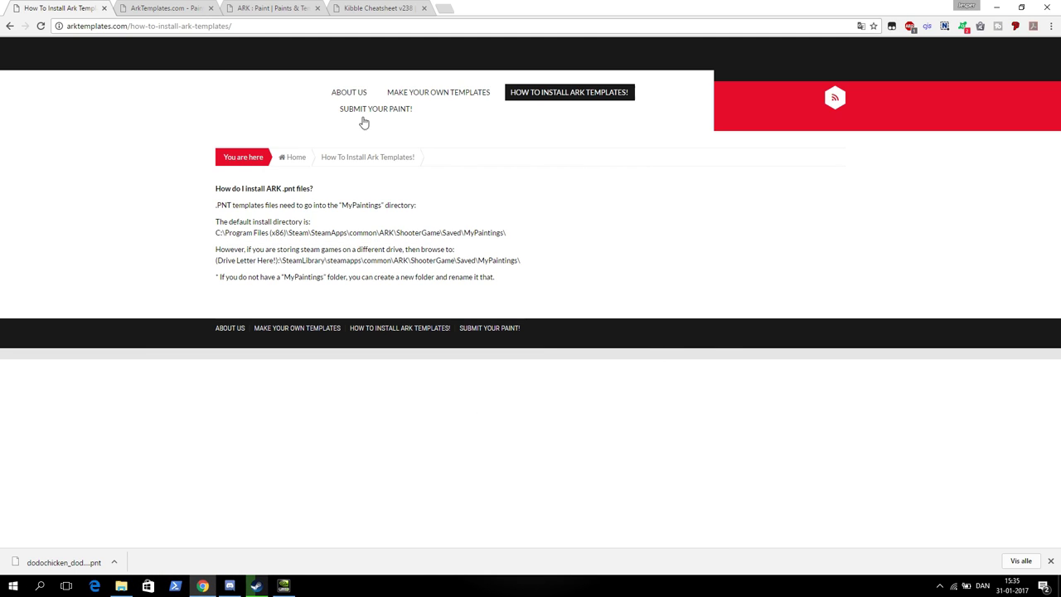
drag(245, 232, 503, 232)
click(503, 232)
triple_click(492, 233)
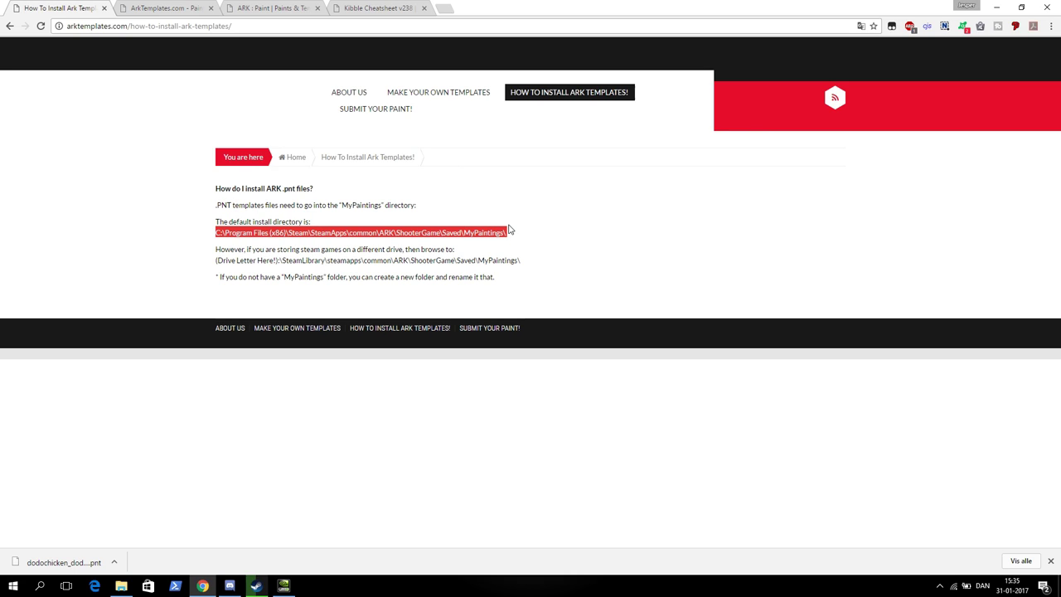
click(501, 233)
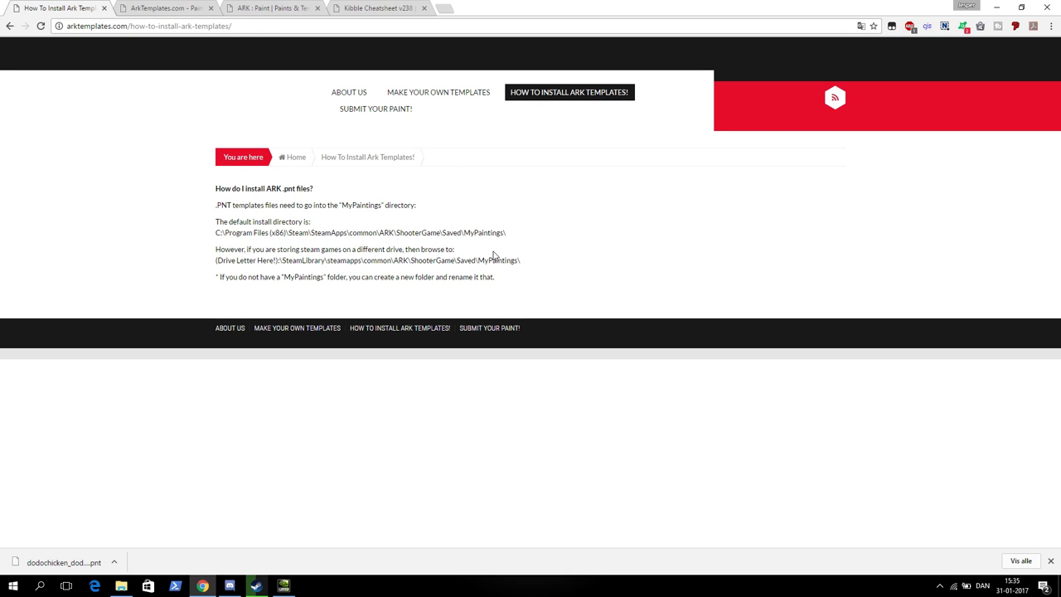
Step: Switch to the ArkTemplates.com home page and open the Argentavis category under Dinosaurs
click(150, 9)
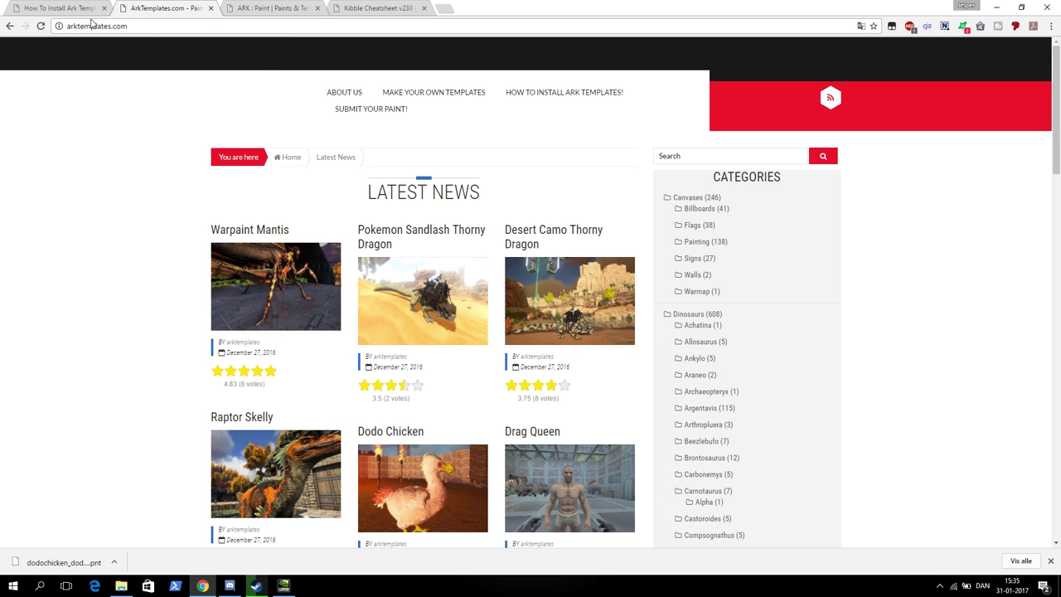
click(260, 8)
scroll(688, 302, down, 2)
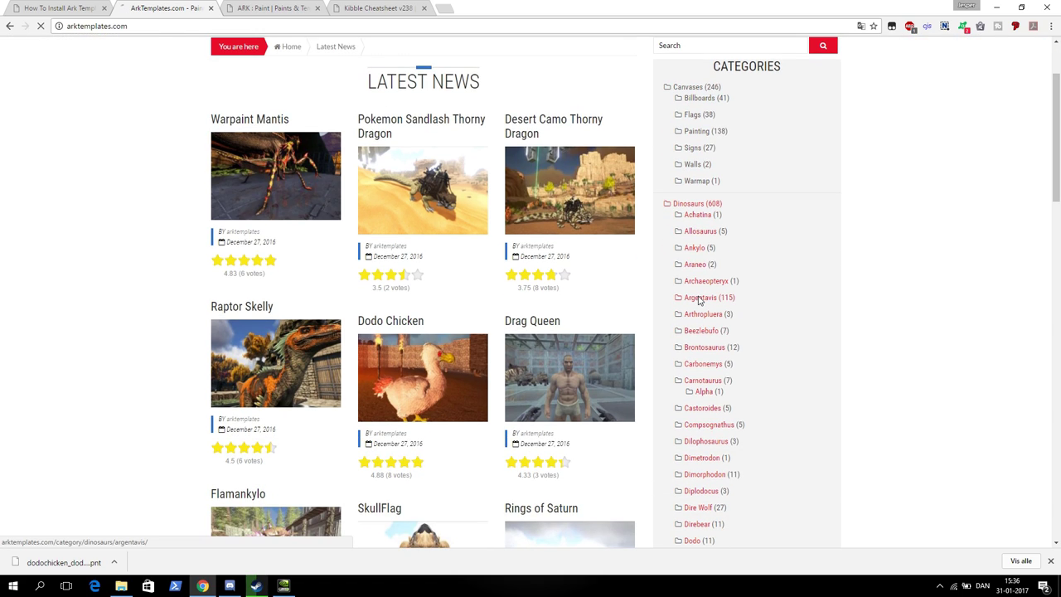
click(699, 298)
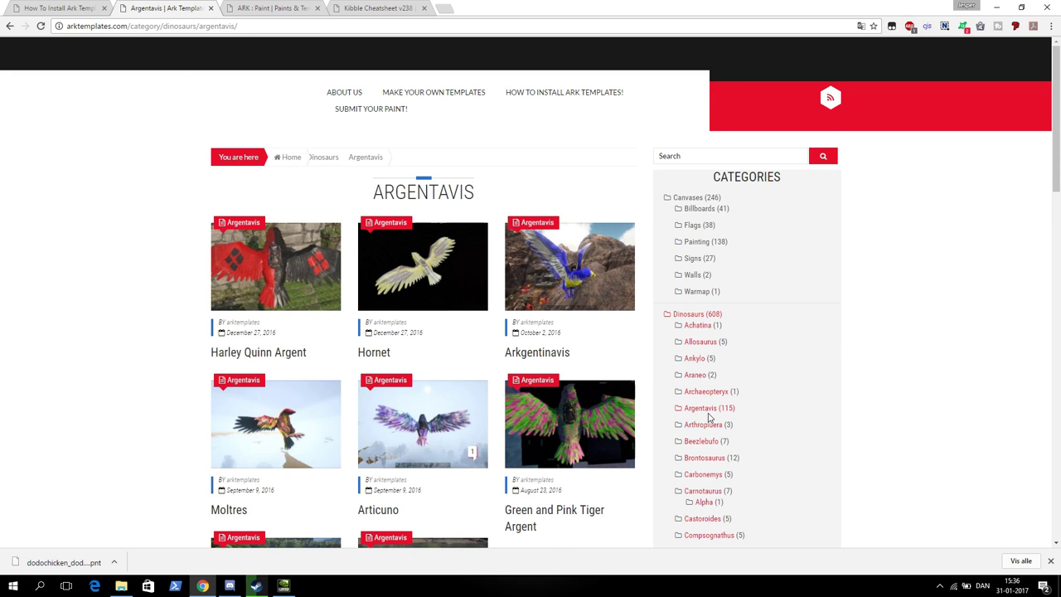
Step: Browse the Argentavis templates and open the Morning Eagle Argent page
scroll(497, 348, down, 7)
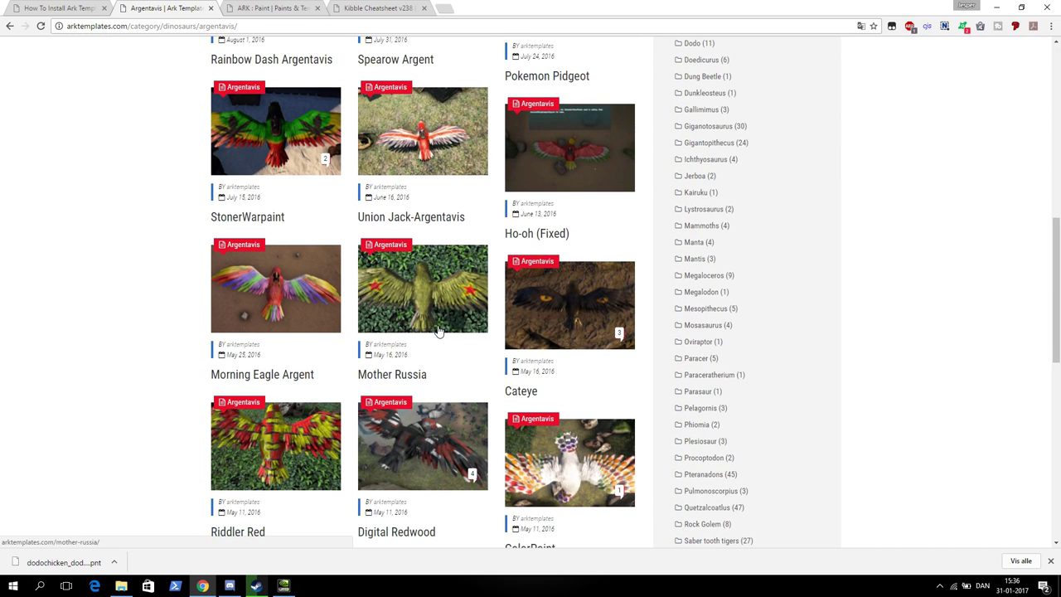
scroll(440, 330, down, 2)
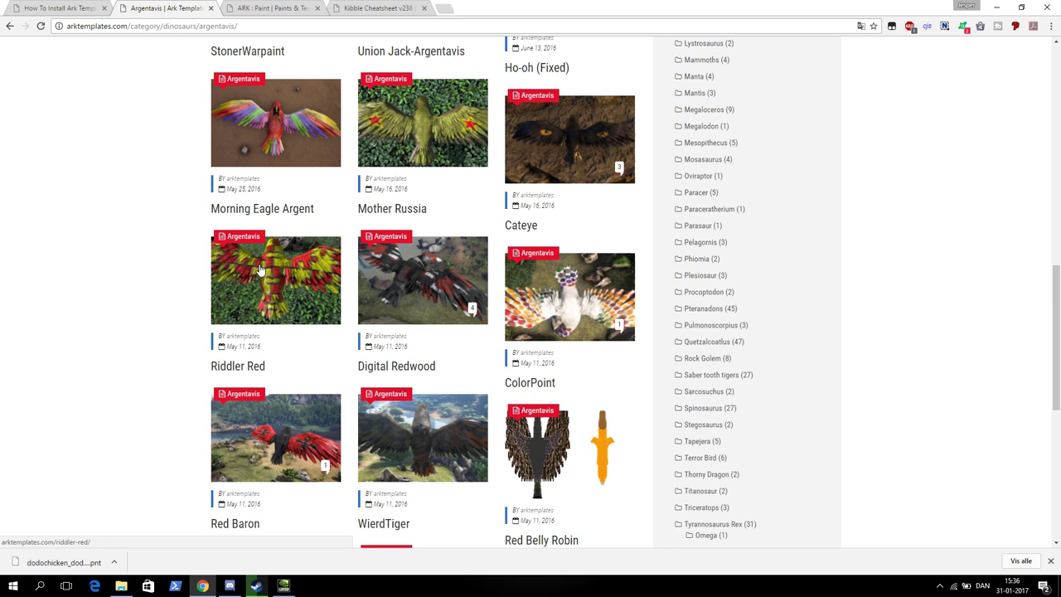
scroll(294, 381, up, 1)
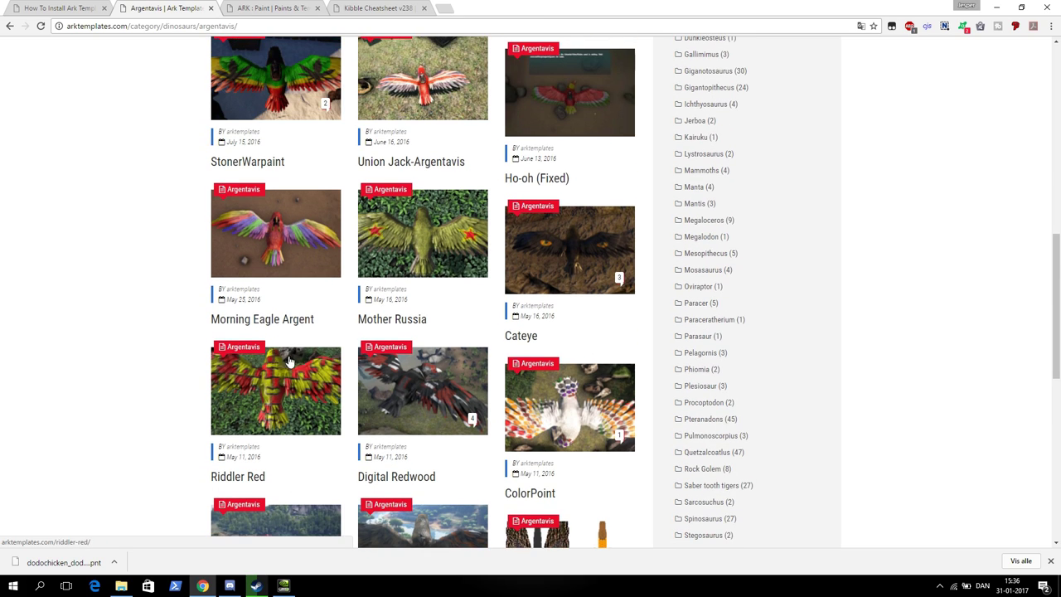
click(280, 248)
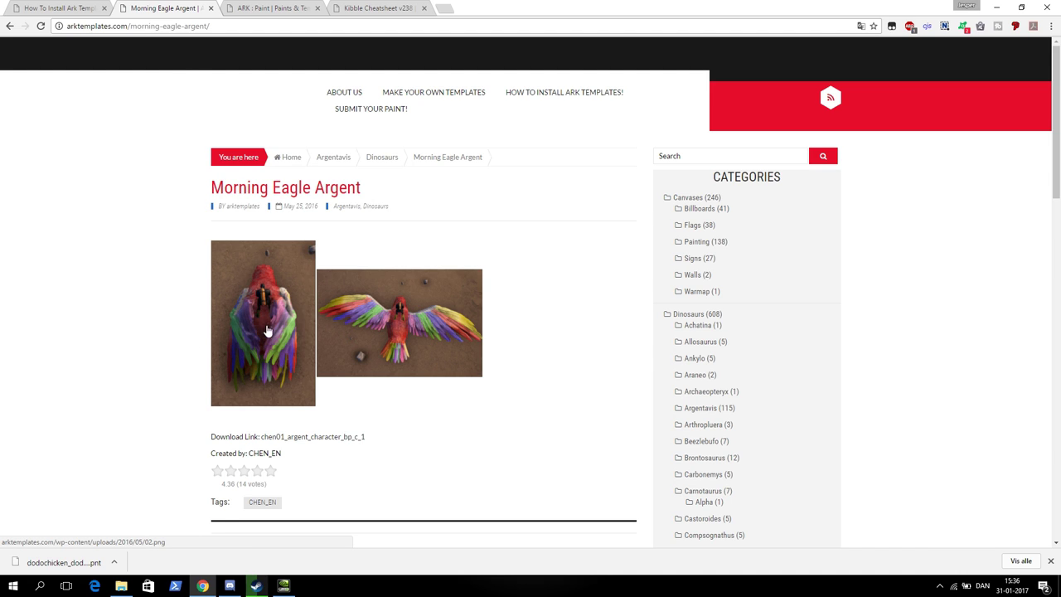
Step: Download chen01_argent_character_bp_c_1.pnt from the Morning Eagle Argent page, saving it into MyPaintings through the desktop shortcut "MyPaintings – genvej"
scroll(416, 350, down, 1)
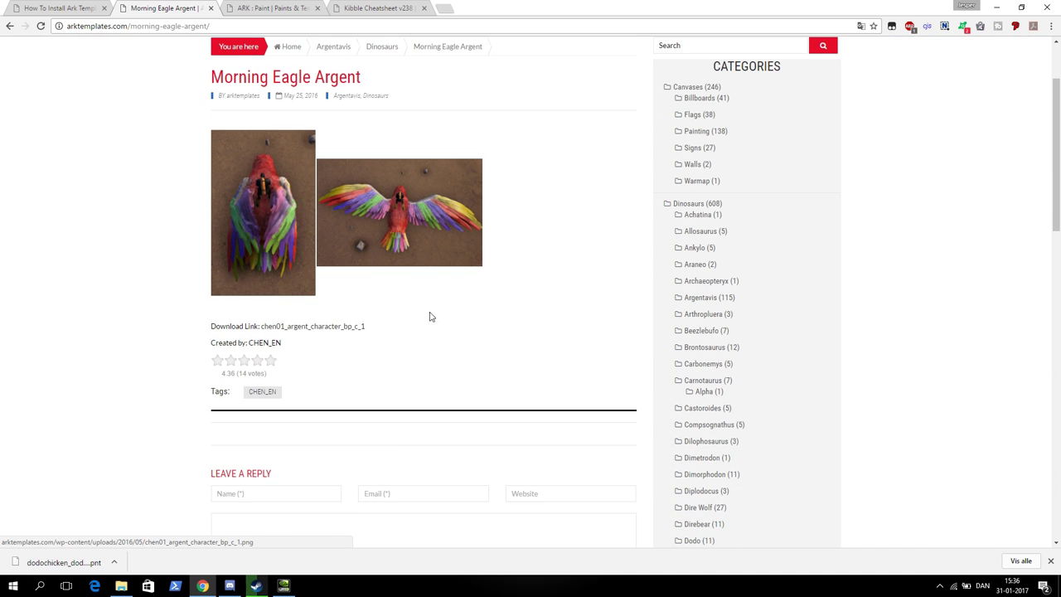
click(309, 329)
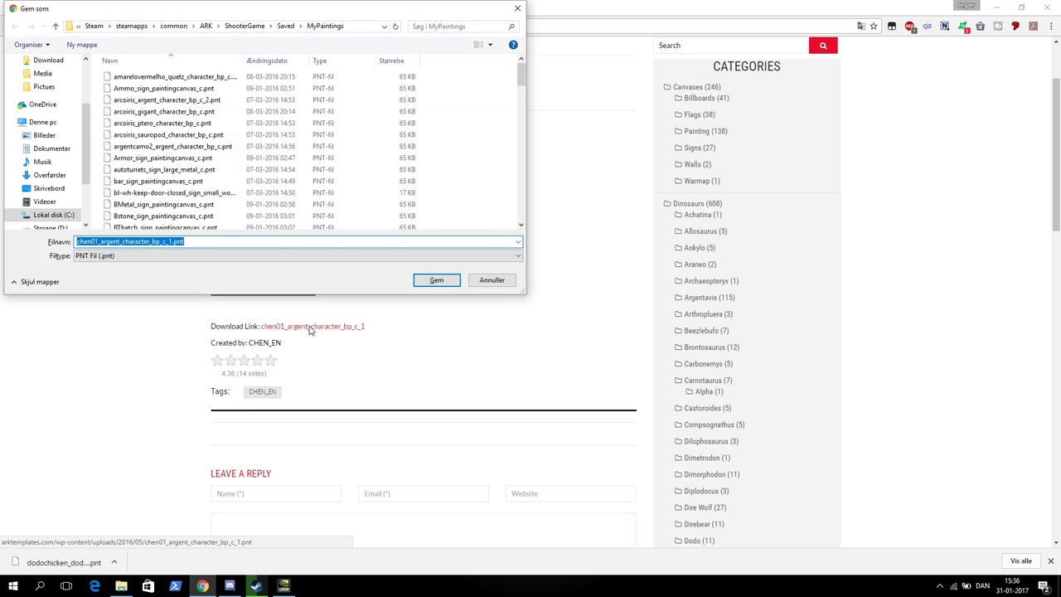
scroll(48, 95, up, 3)
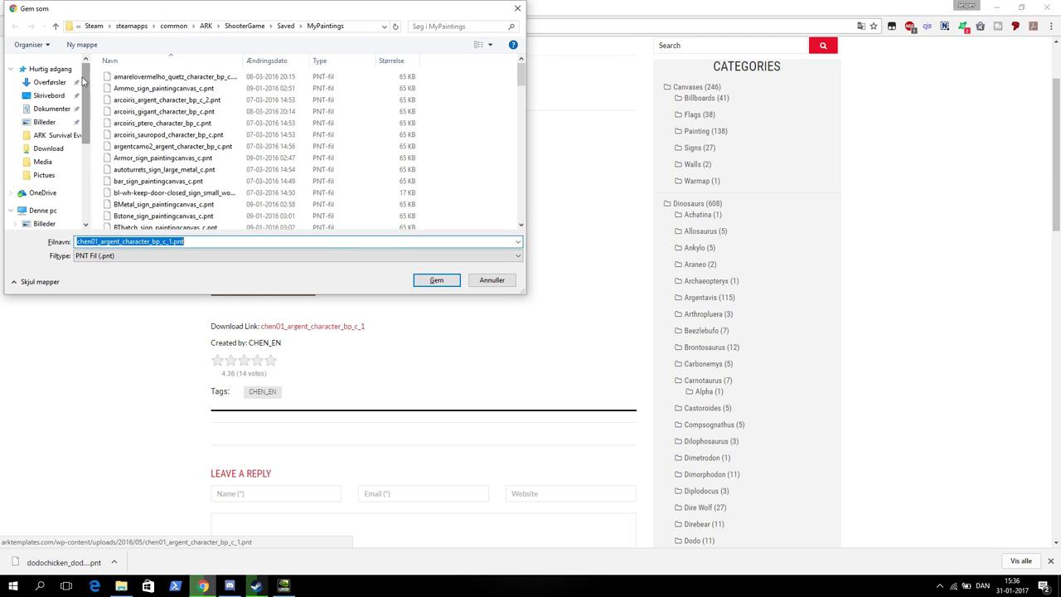
click(47, 95)
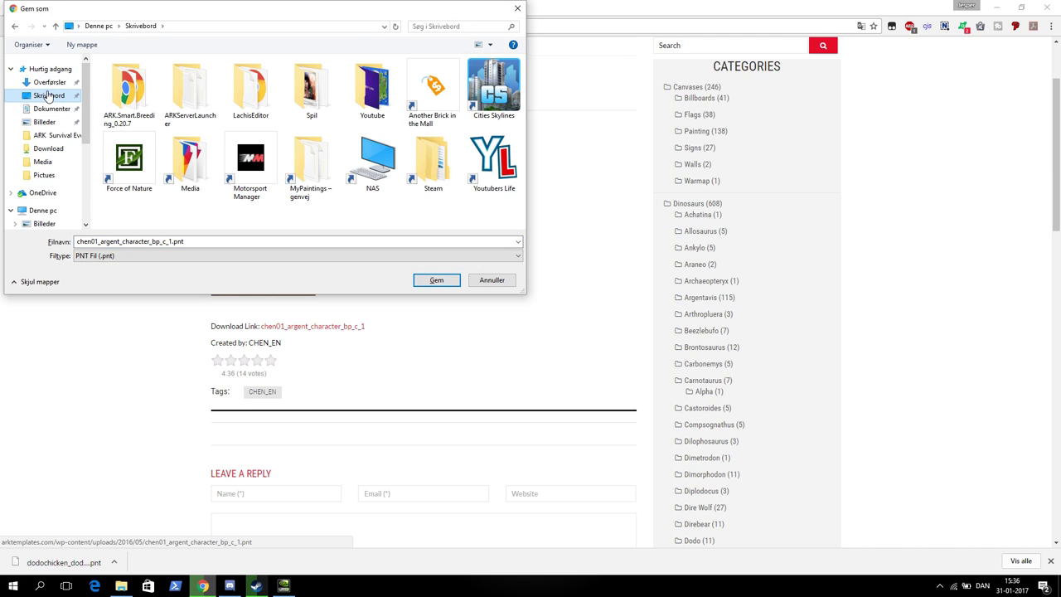
double_click(323, 166)
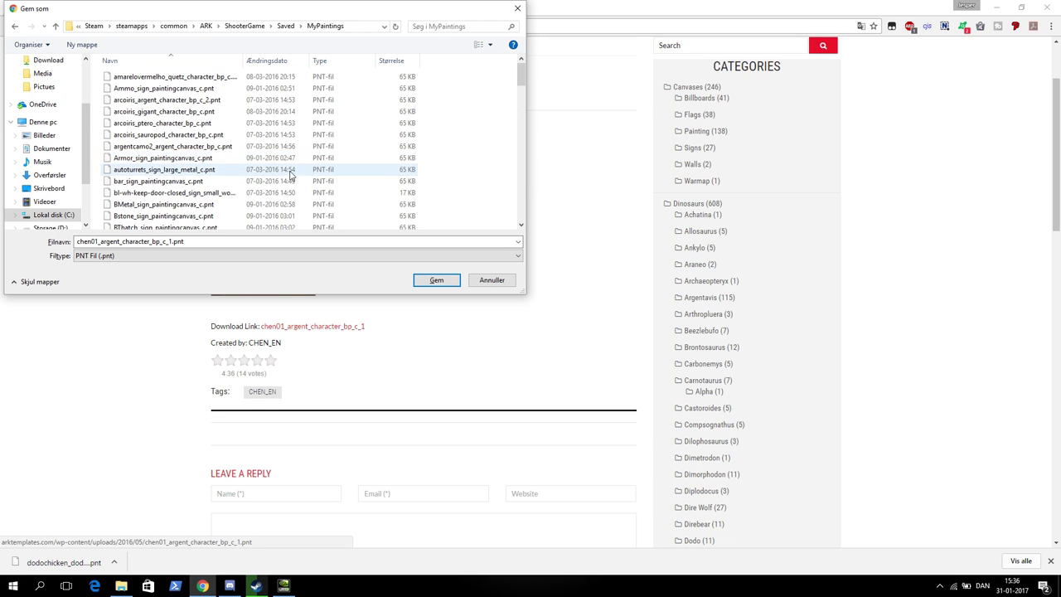
click(436, 281)
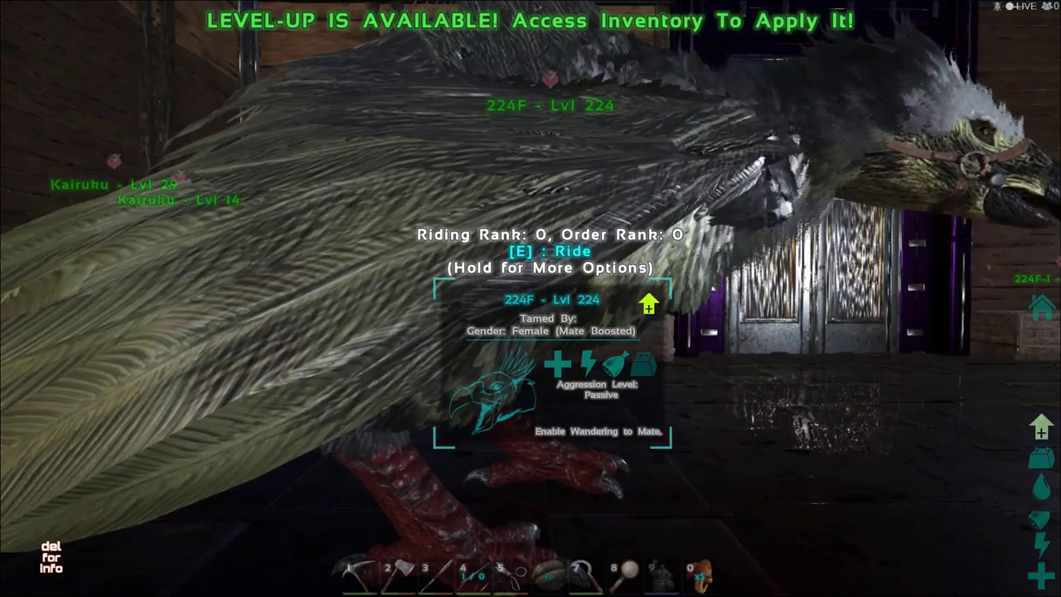
Step: Switch to ARK: Survival Evolved, put the Paintbrush in quick slot 5 in place of the Scissors, and equip it
key(i)
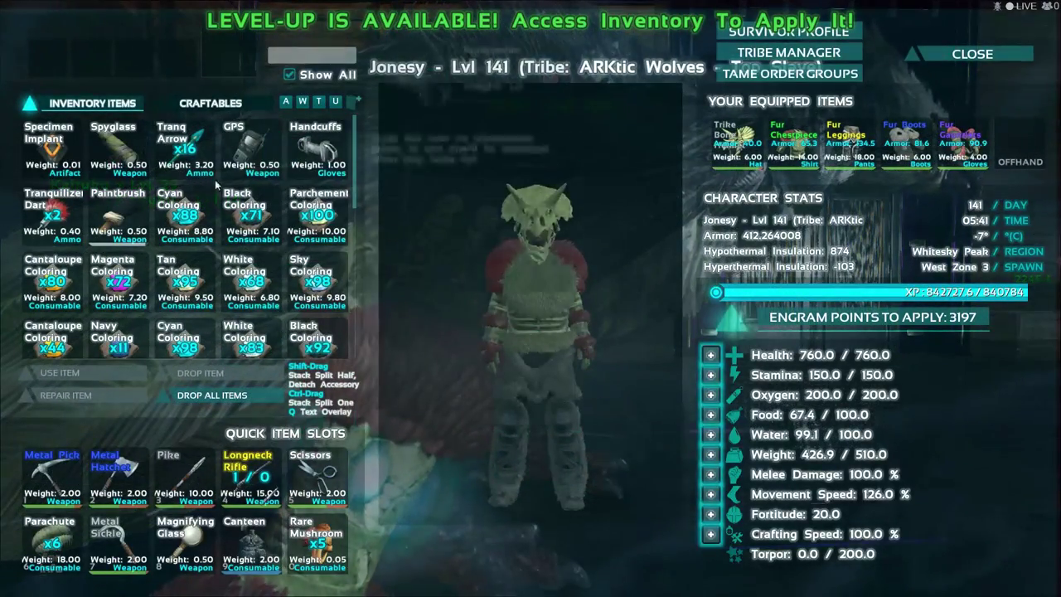
drag(116, 218, 311, 485)
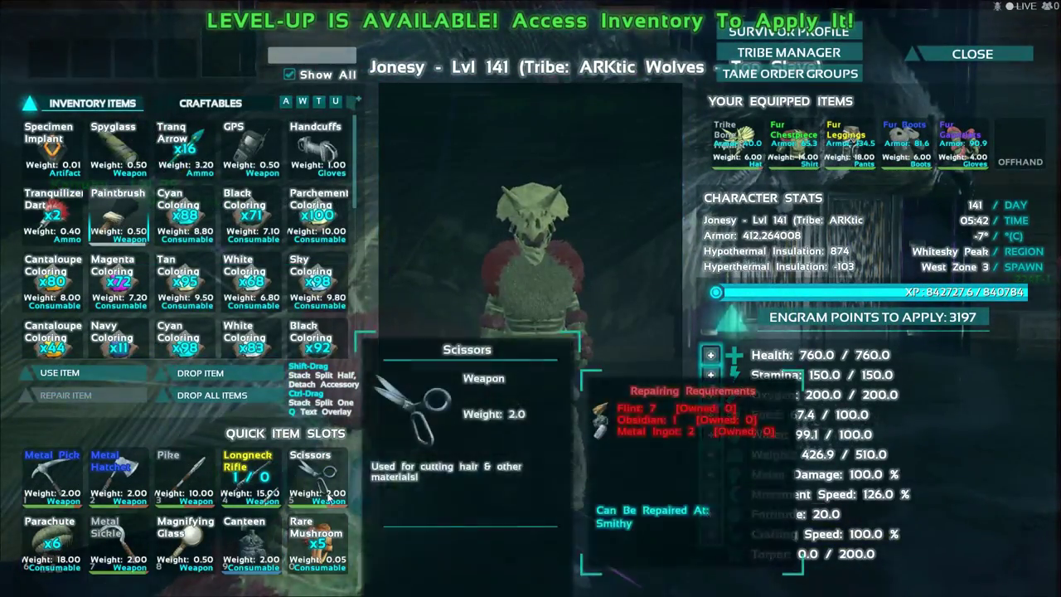
key(i)
key(5)
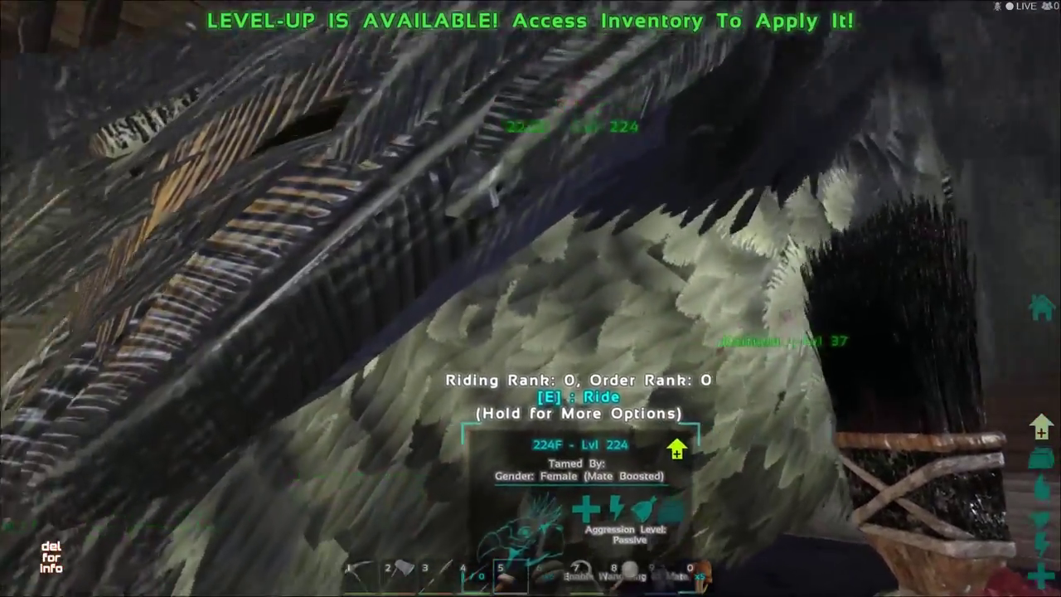
Step: Open the saved paints for the Argentavis 224F and examine the needed resources of argentcamo2 and chen01
right_click(530, 298)
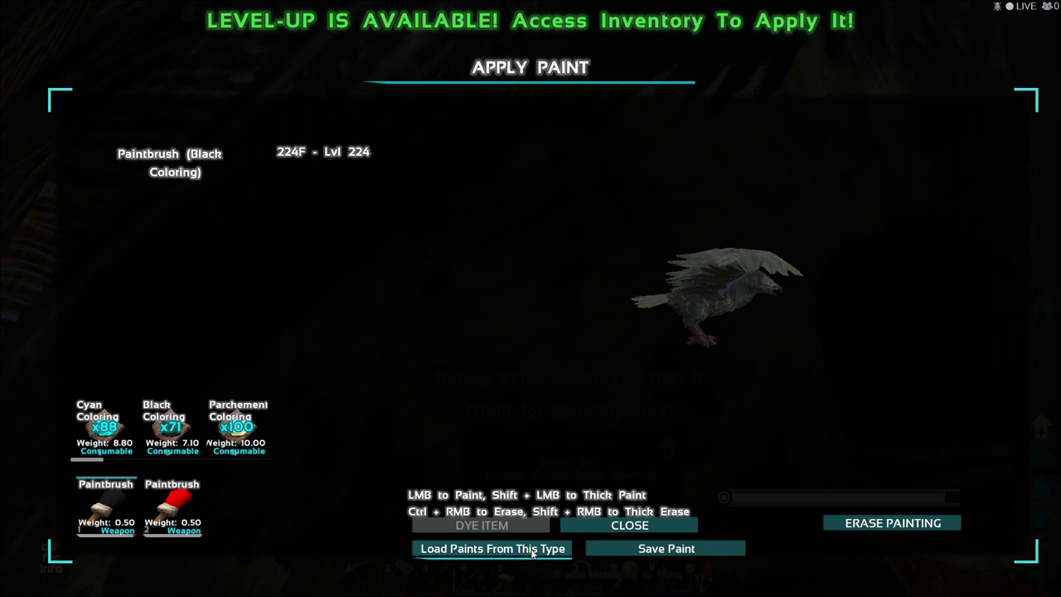
click(506, 550)
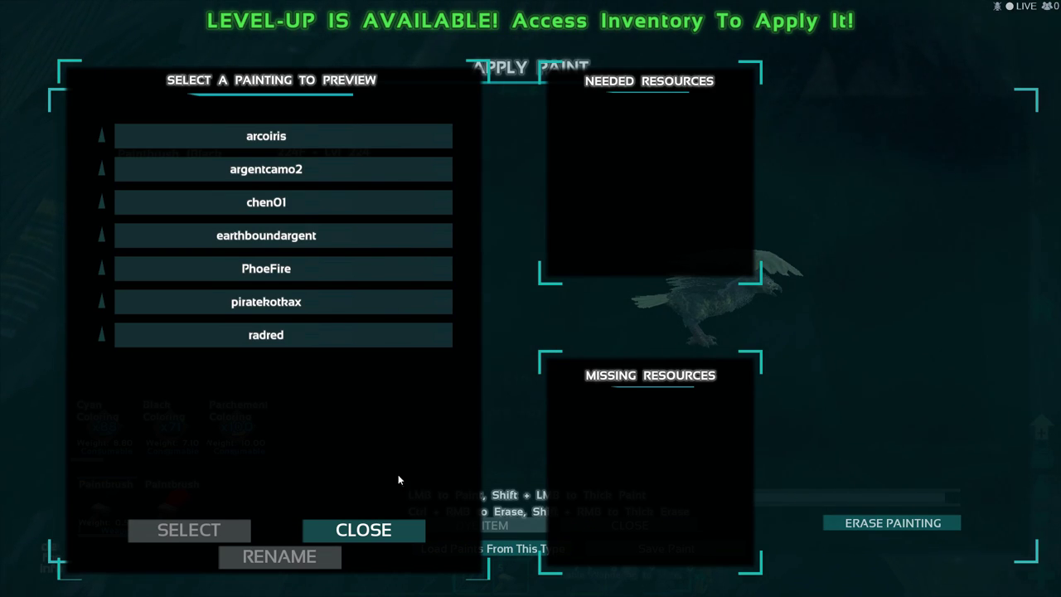
click(276, 206)
click(282, 175)
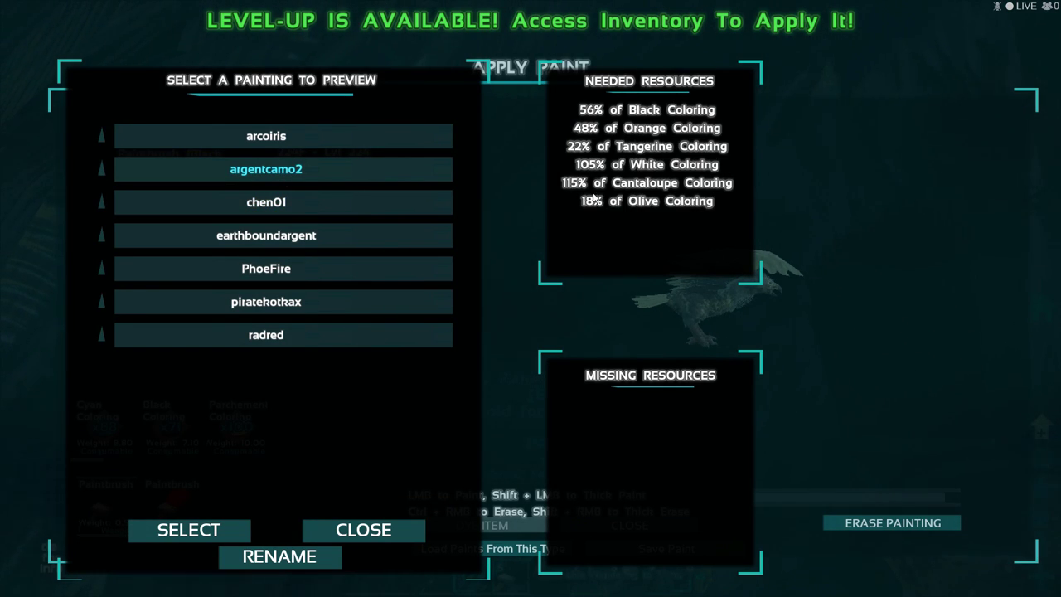
click(256, 209)
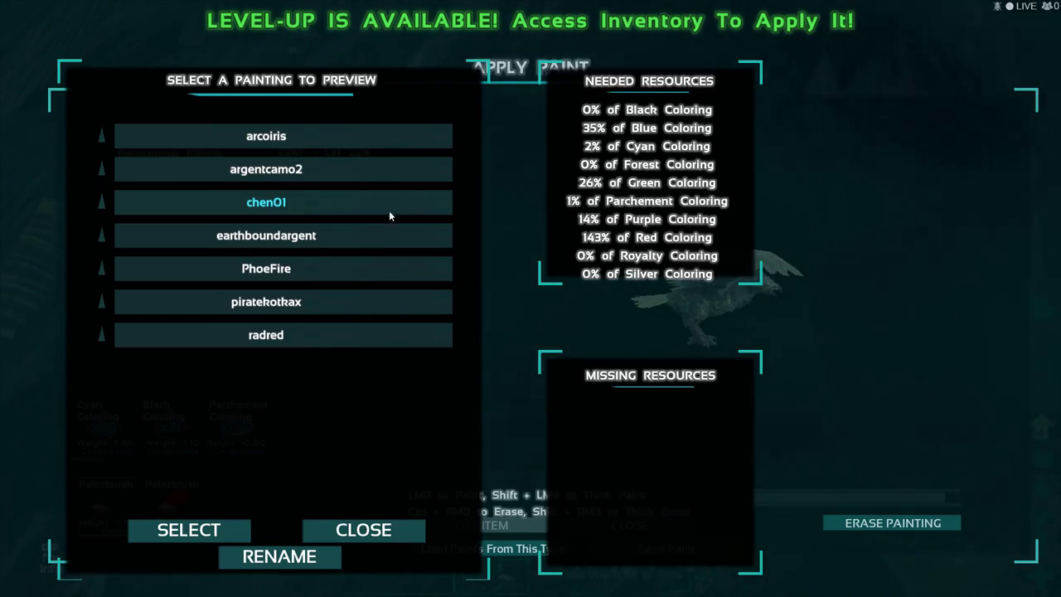
key(Escape)
key(Escape)
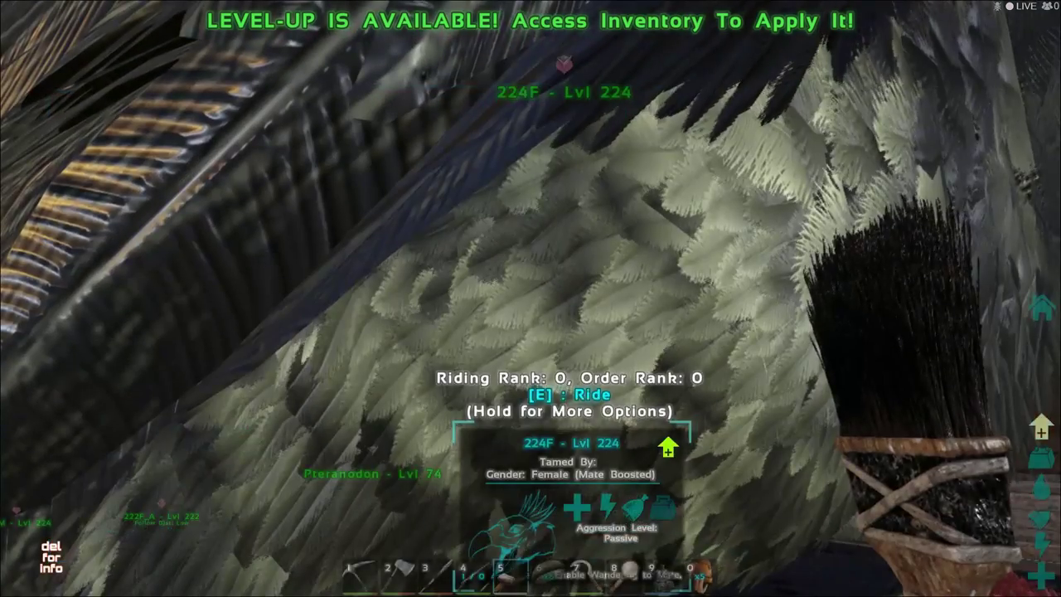
Step: Check the available colorings in the character's inventory
key(i)
scroll(282, 265, down, 5)
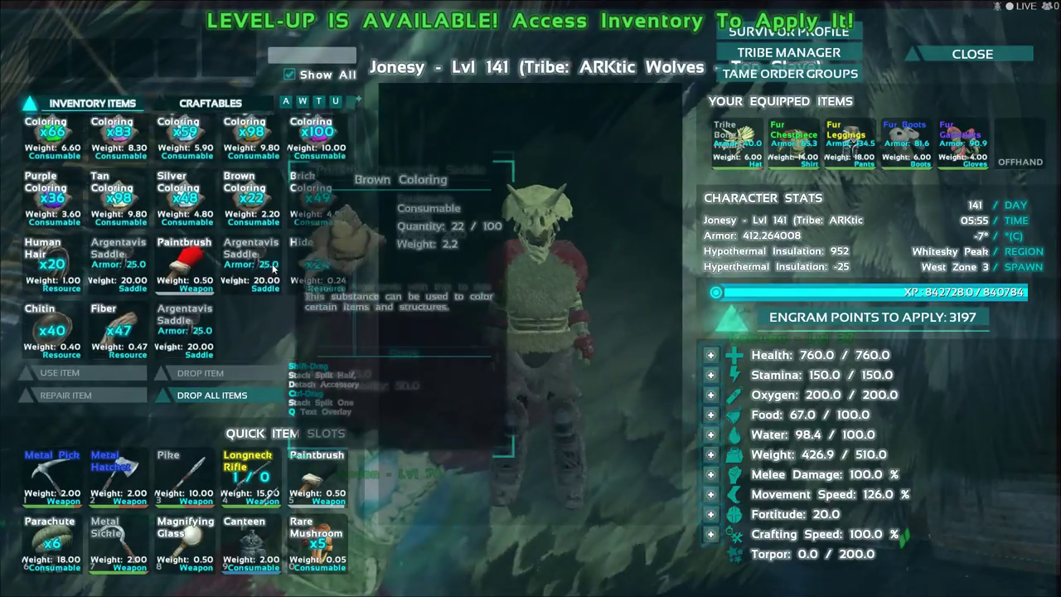
key(i)
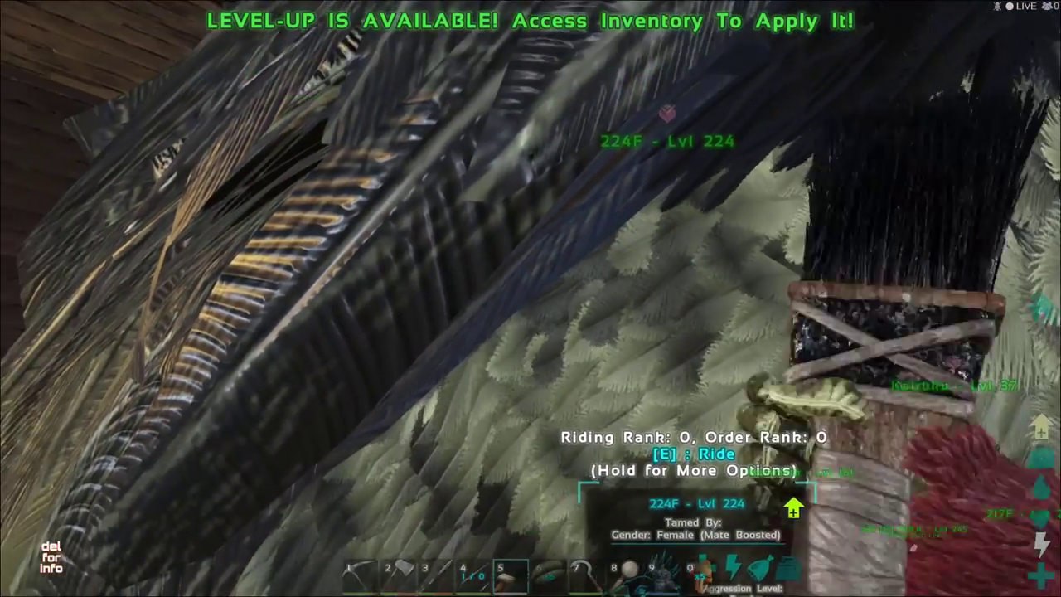
Step: Reopen the Argentavis's saved paints list and compare the needed resources of radred, piratekotkax, PhoeFire and earthboundargent
click(531, 298)
click(471, 550)
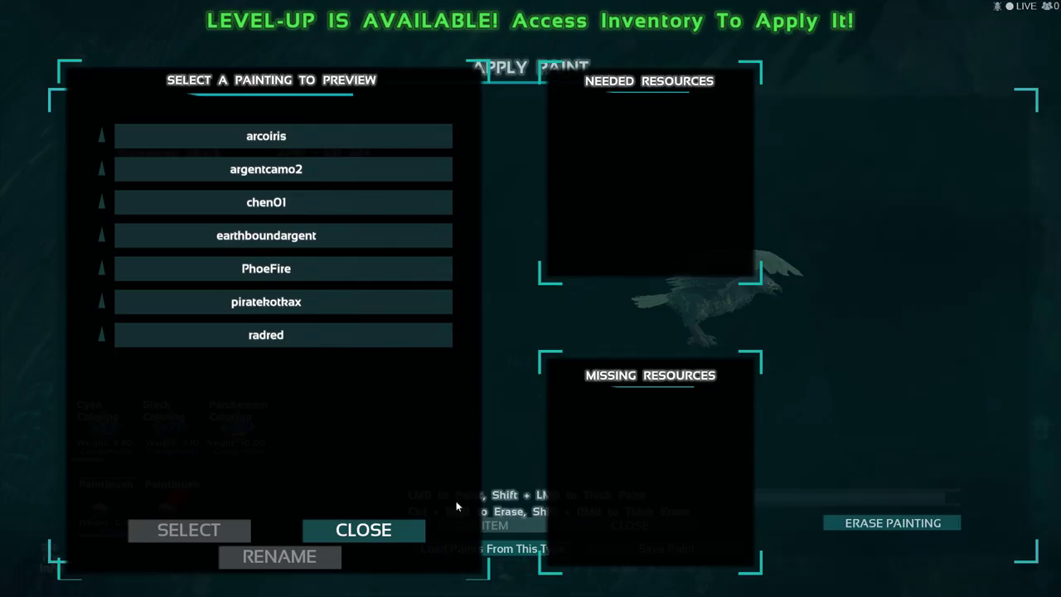
click(266, 334)
click(288, 304)
click(301, 277)
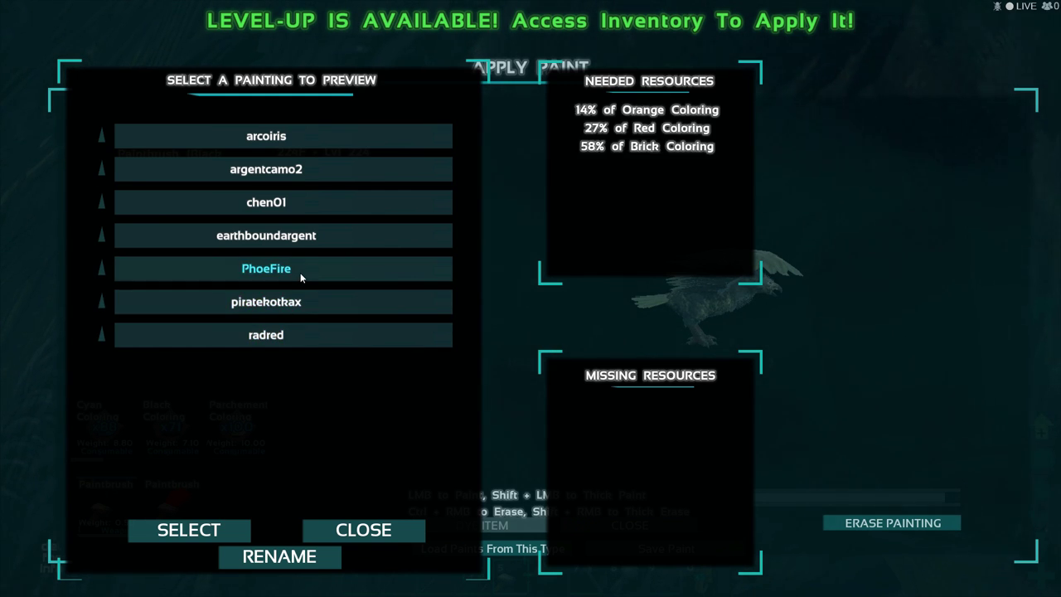
click(312, 235)
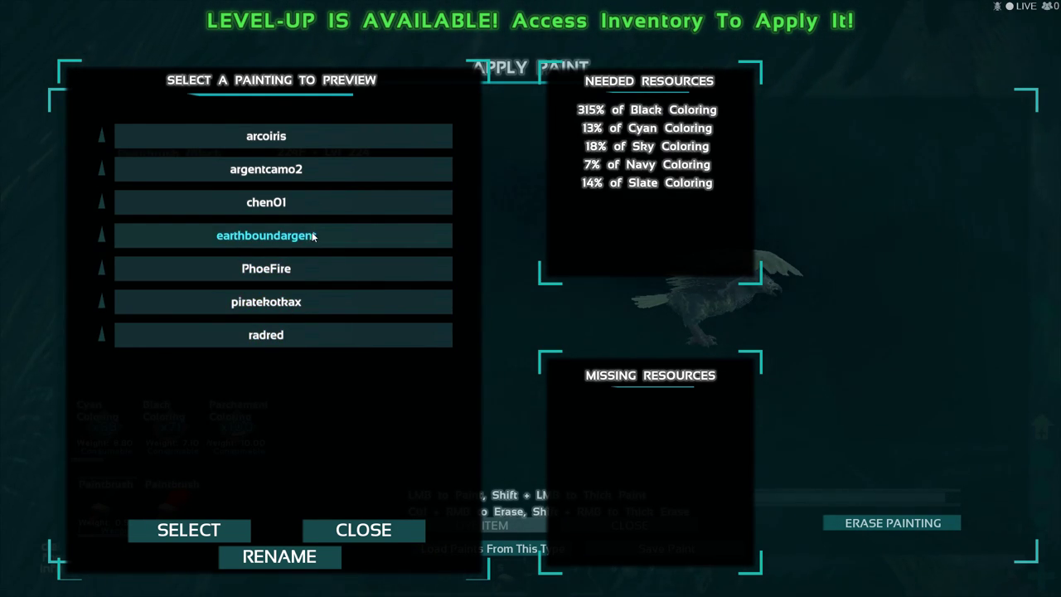
click(368, 237)
click(360, 270)
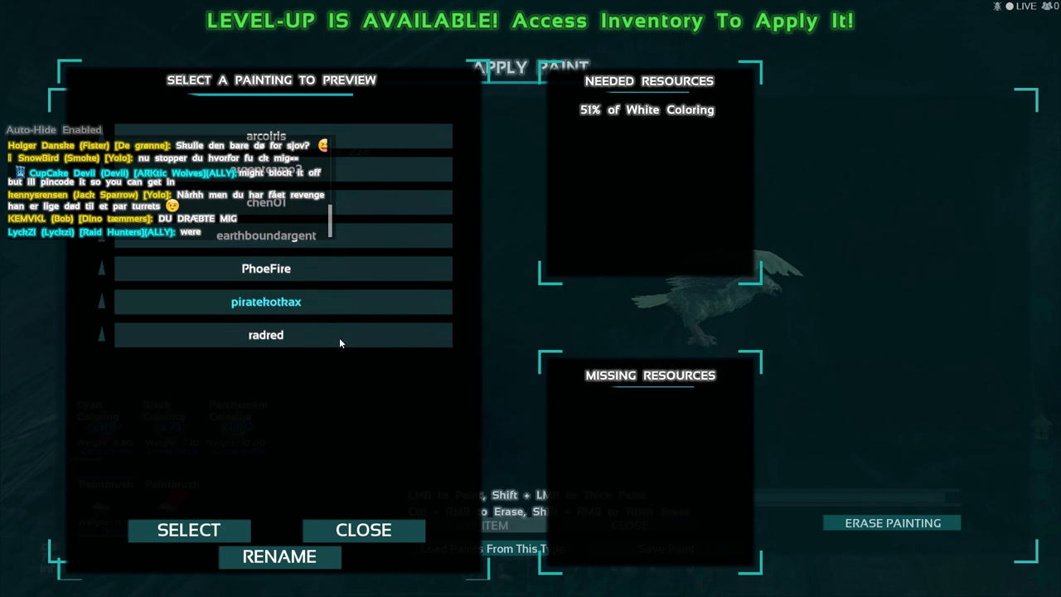
click(362, 233)
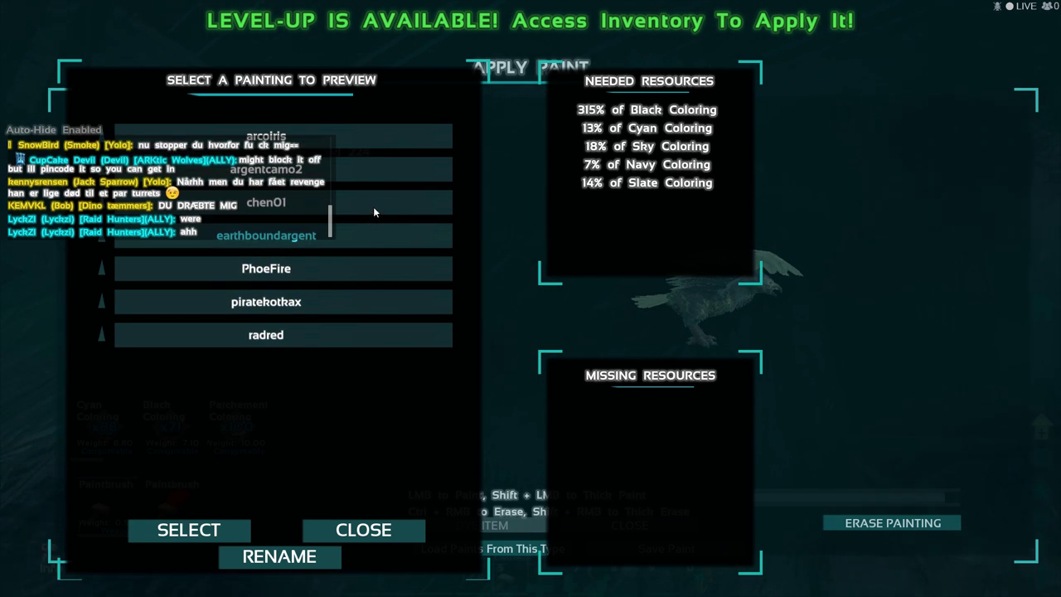
Step: Apply the chen01 painting to the Argentavis 224F, close the paint window and mount the bird
click(367, 202)
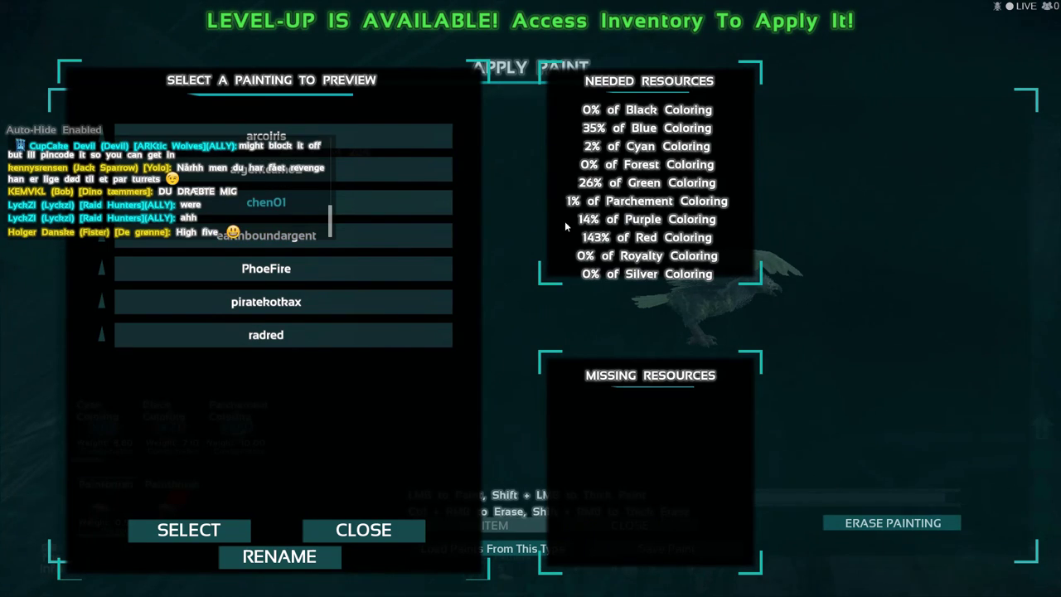
click(189, 531)
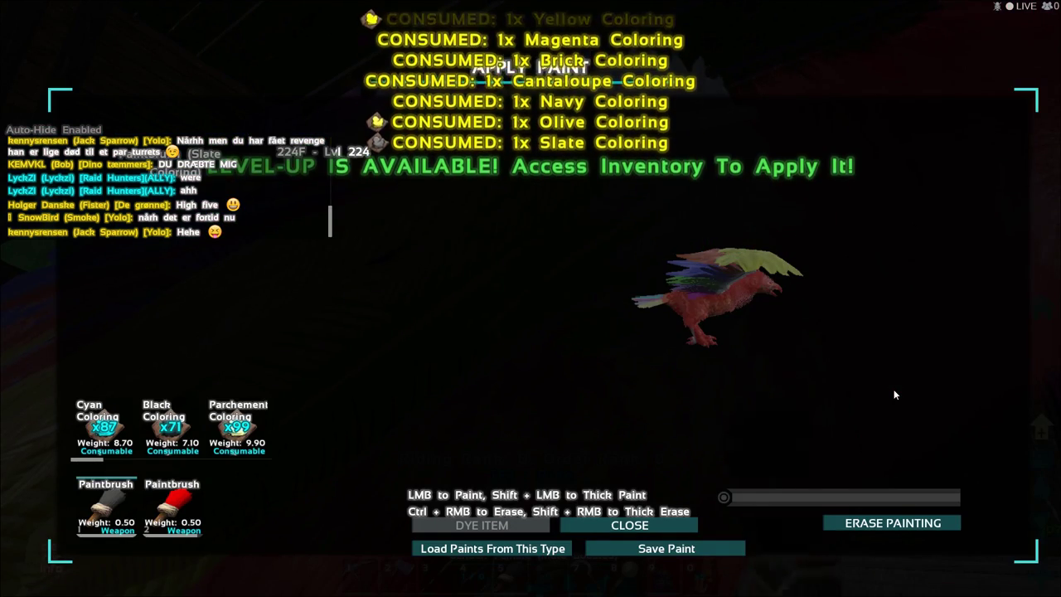
click(652, 526)
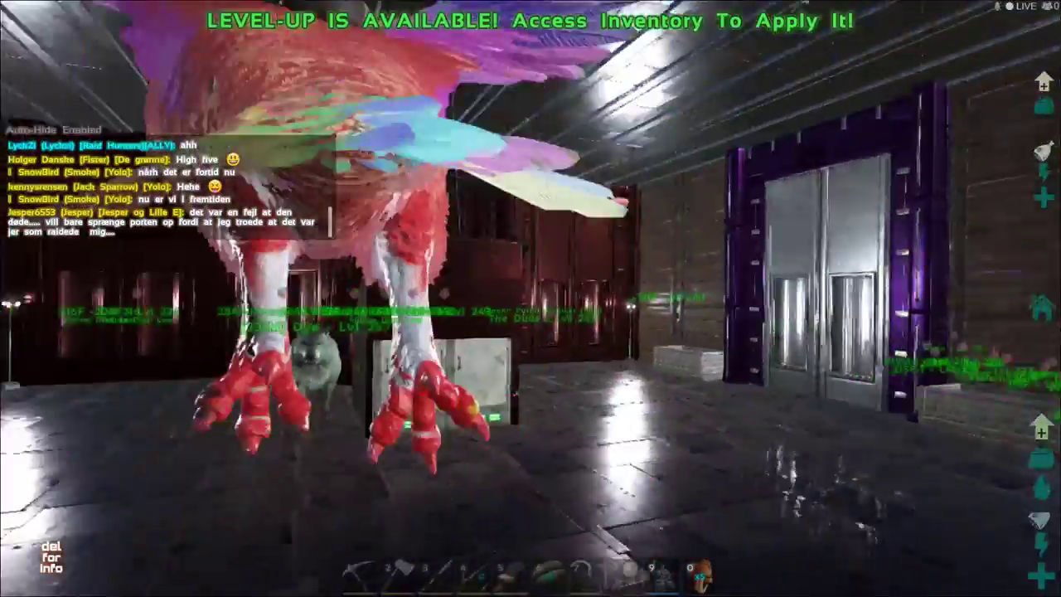
key(e)
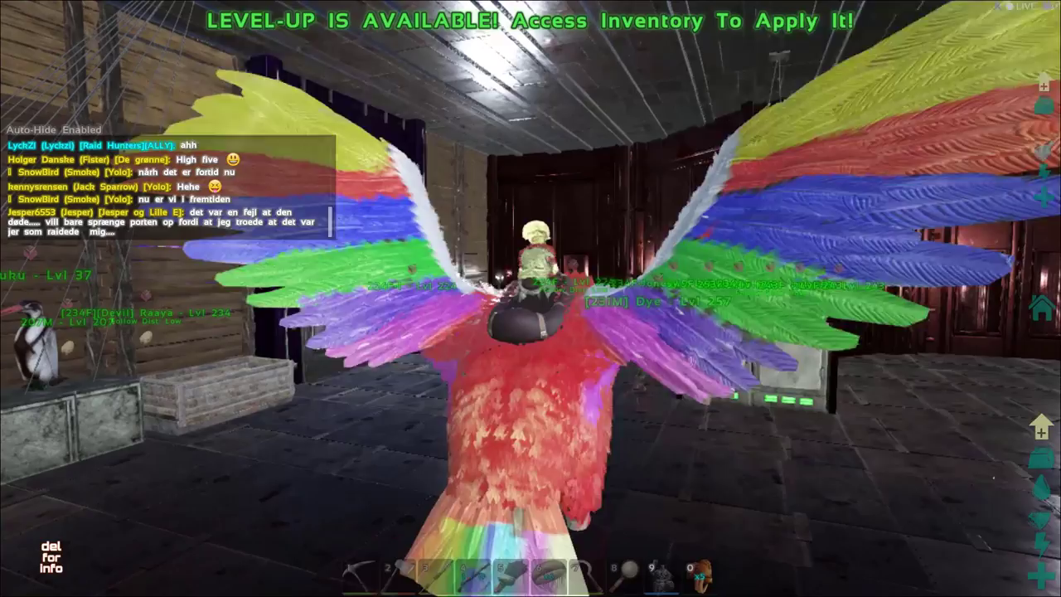